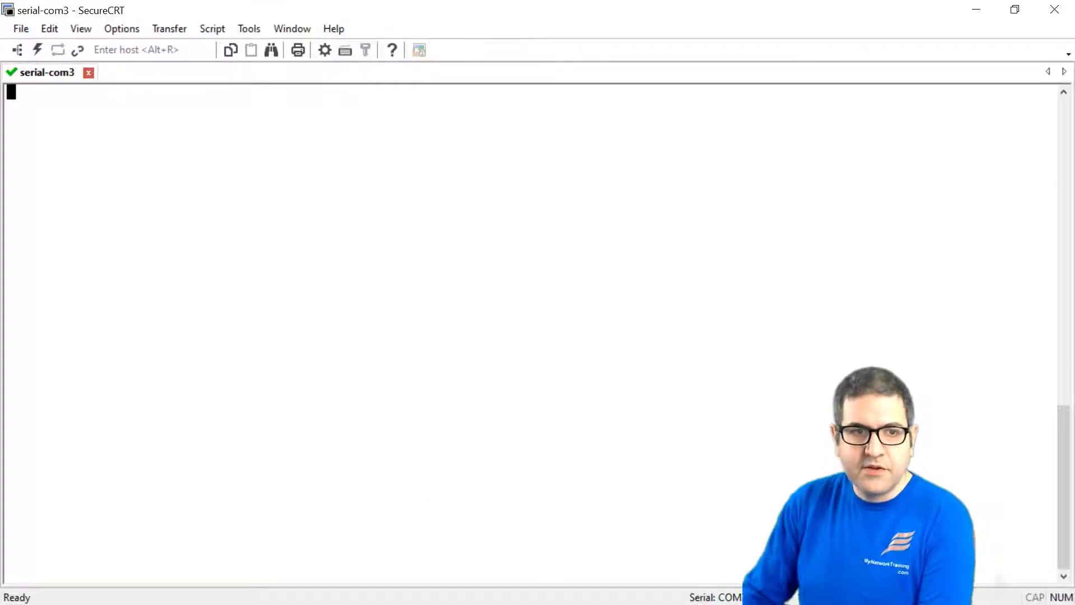
Wake the SRX console and exit configuration mode to the root@SRX> prompt.
key(Return)
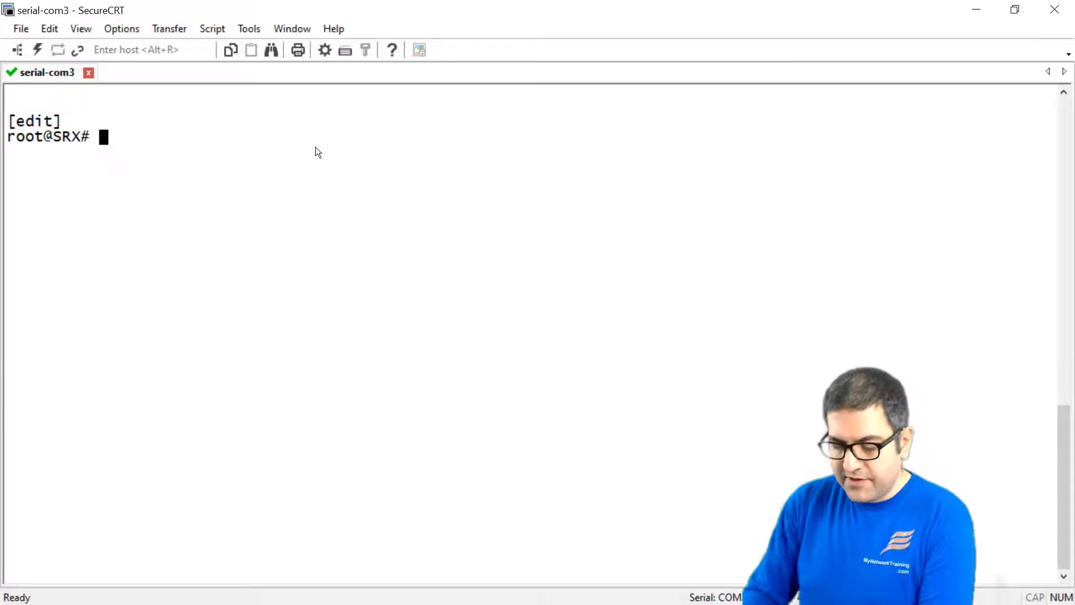
text(exit)
key(Return)
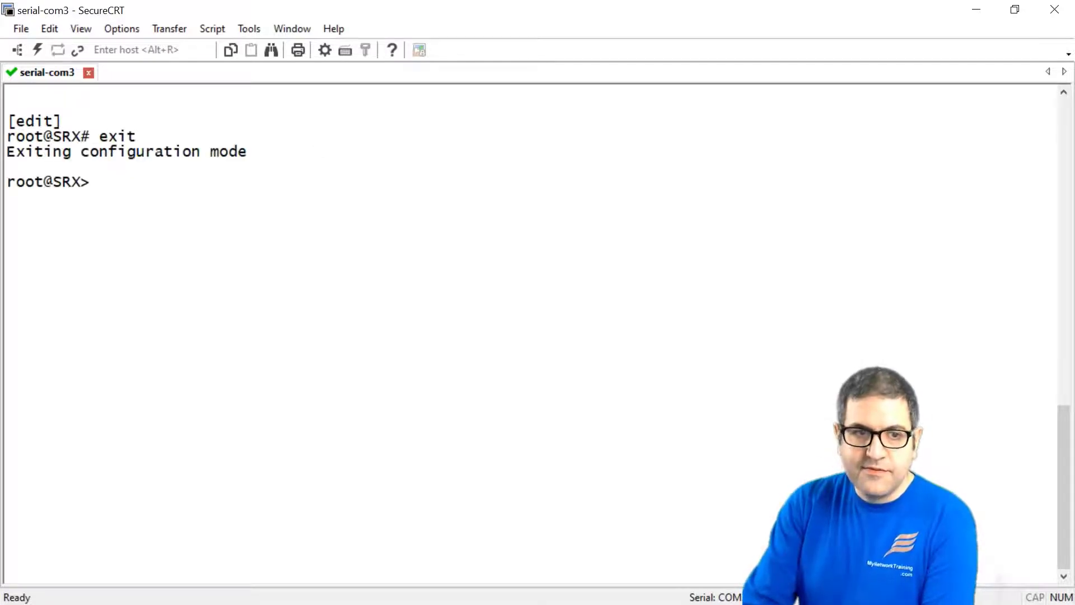
Ping 8.8.8.8 from the SRX and stop it to show 5/5 received, 0% loss.
text(ping )
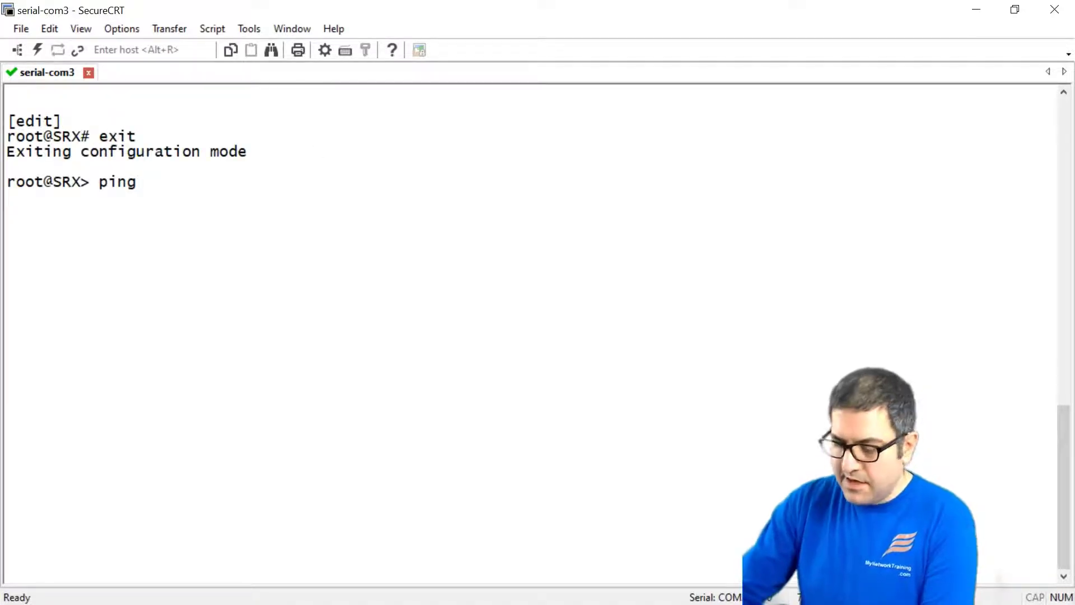
text(8.8.8.8)
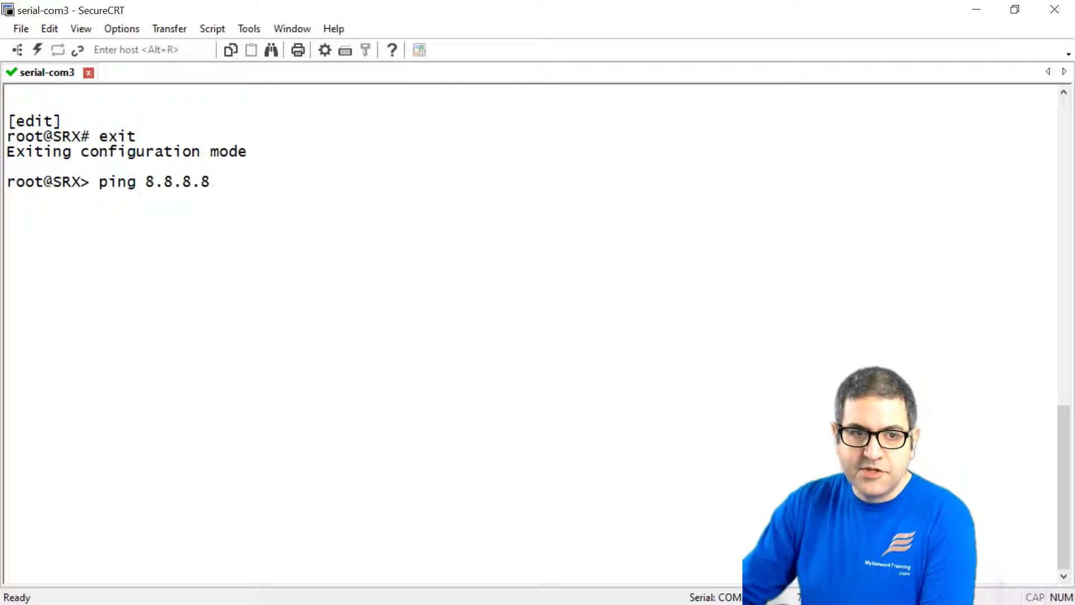
key(Return)
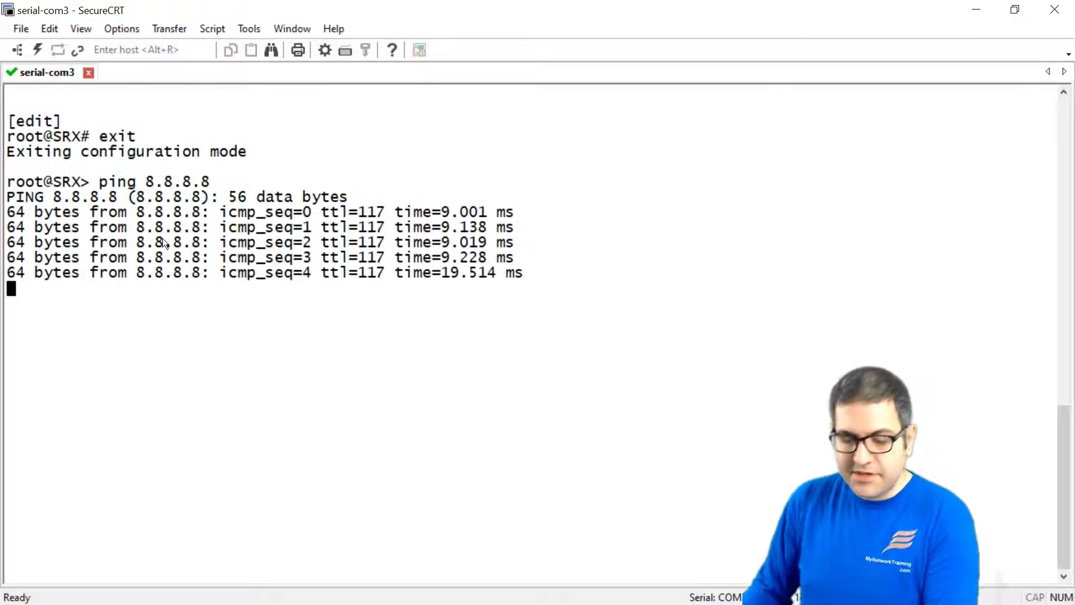
key(ctrl+c)
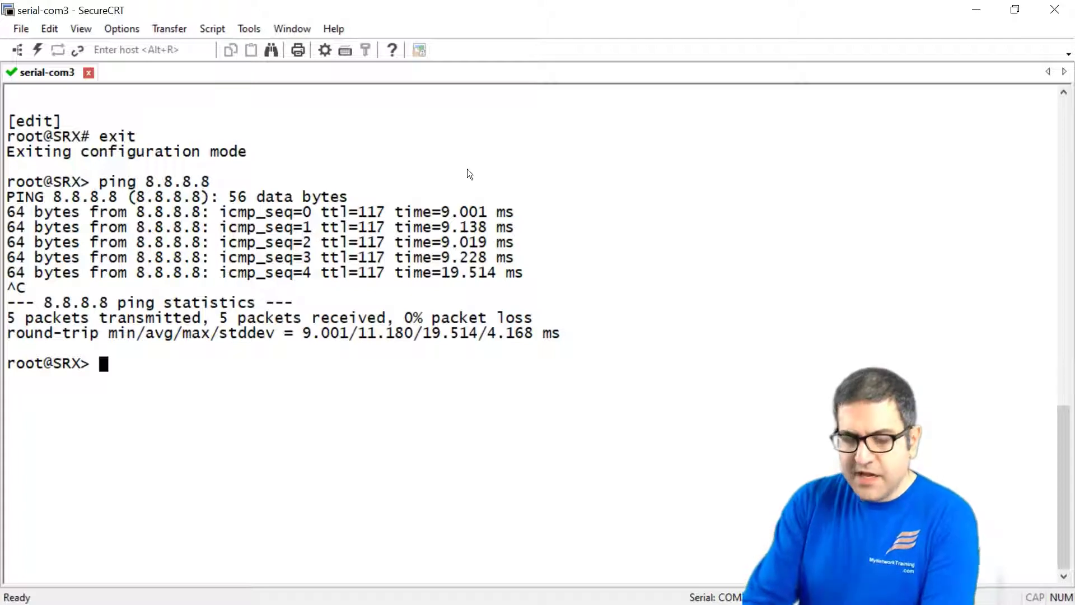
Run show configuration on the SRX, correcting the mistyped command.
text(show conif)
key(BackSpace)
key(BackSpace)
text(fi)
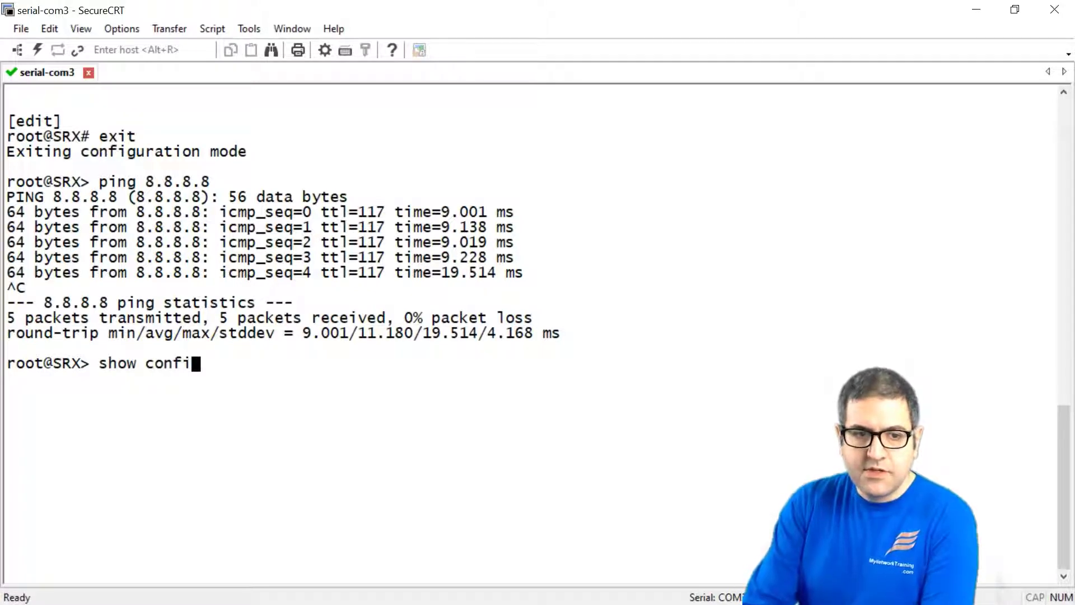
text(gure)
key(Return)
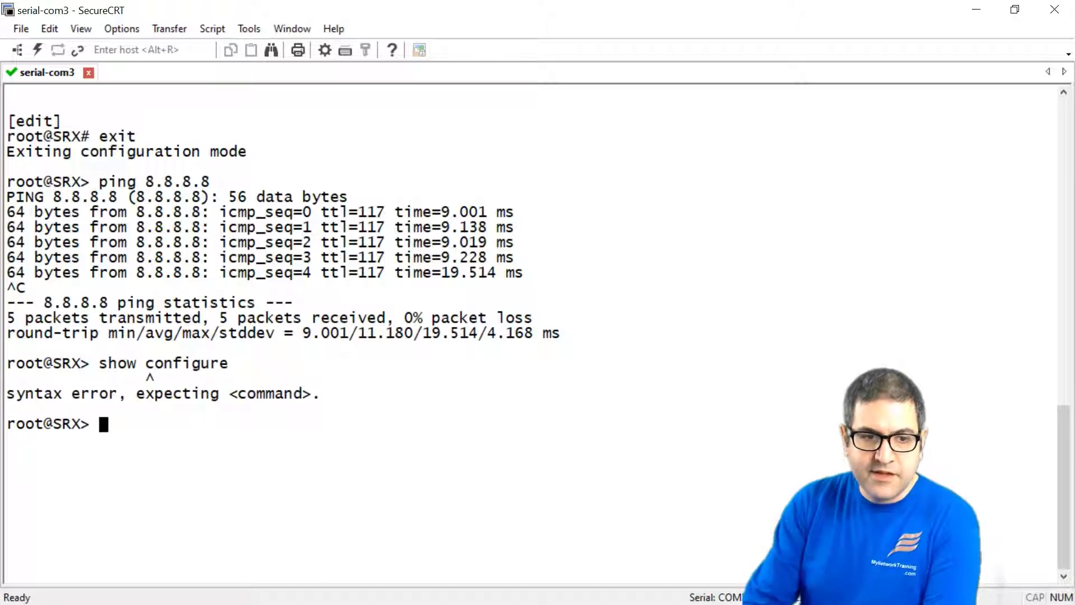
key(Up)
key(BackSpace)
text(ation)
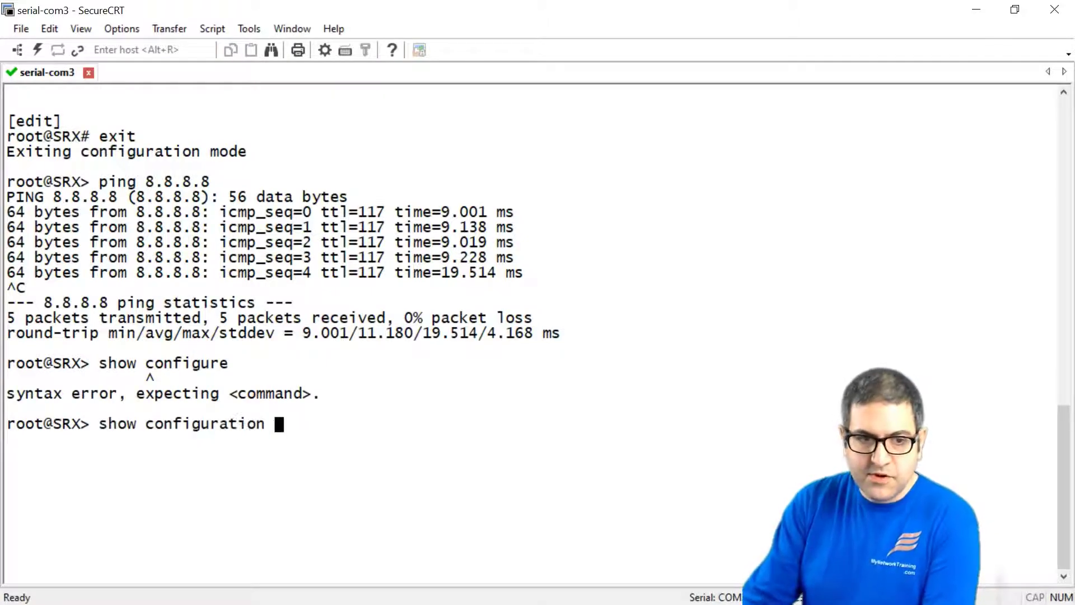
key(Return)
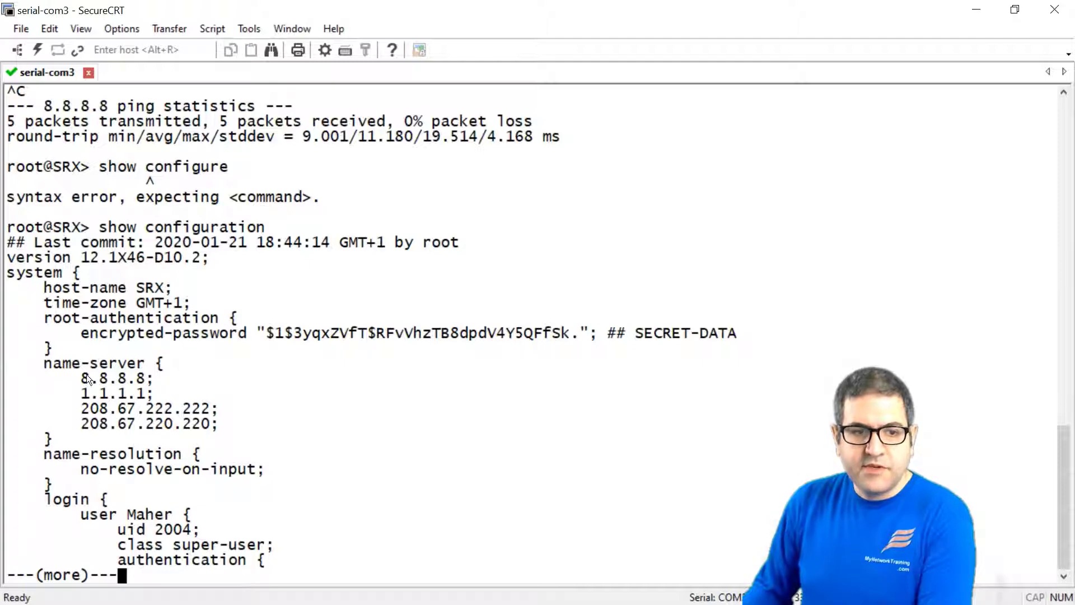
Highlight the 8.8.8.8 and 1.1.1.1 name servers and the login user's uid and class.
drag(82, 382, 154, 395)
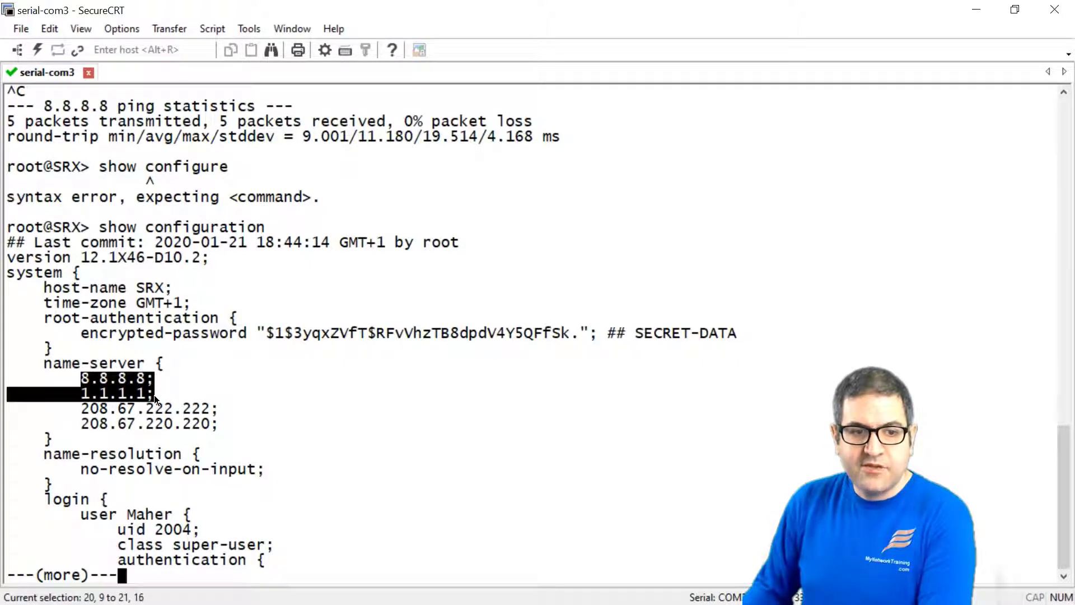
click(307, 421)
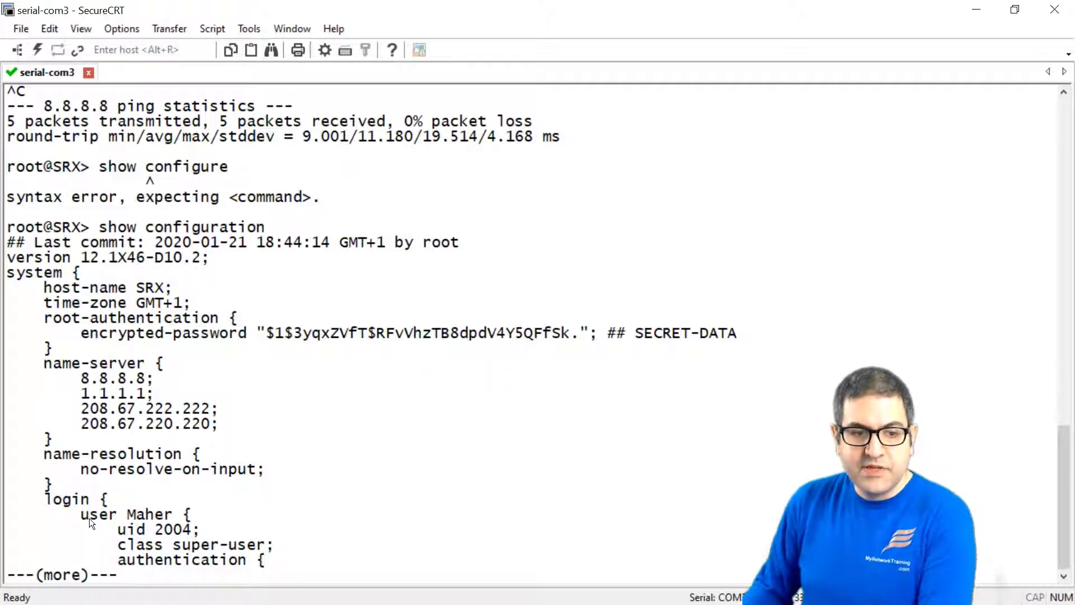
drag(82, 515, 177, 526)
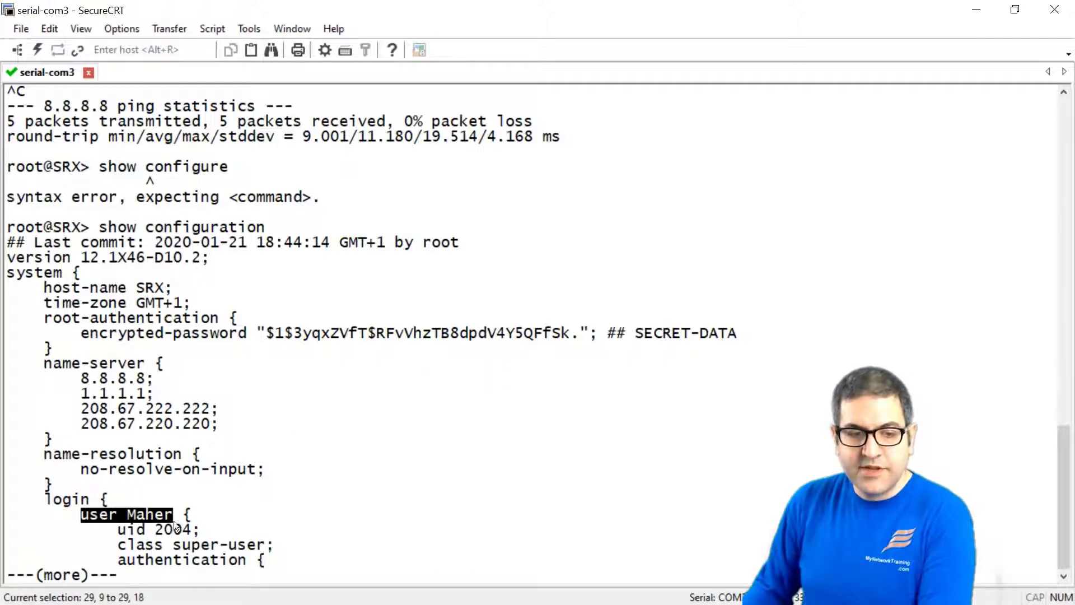
click(331, 475)
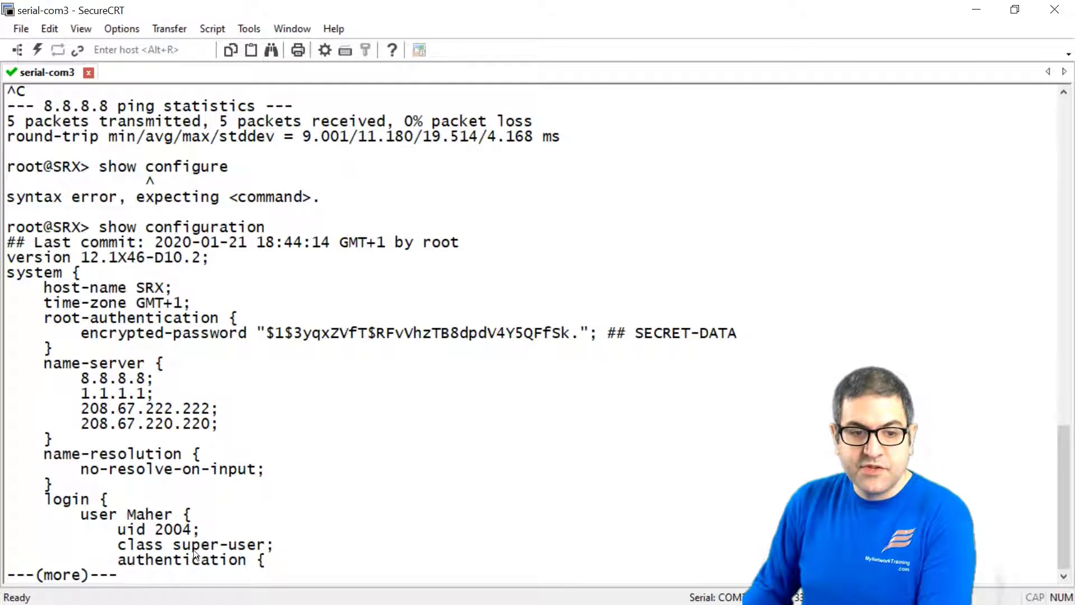
drag(184, 545, 261, 535)
click(261, 536)
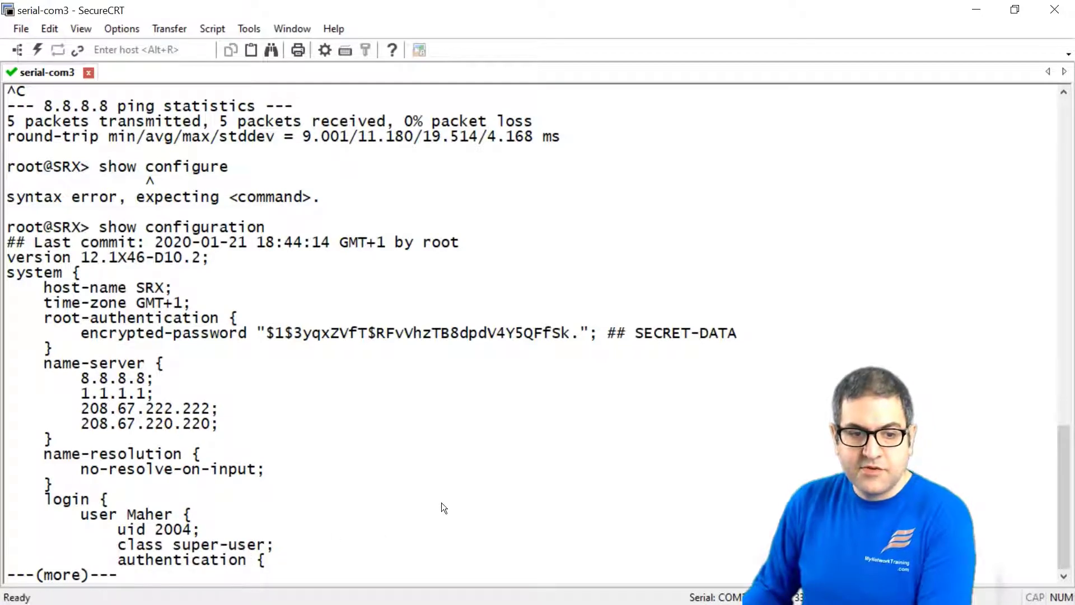
key(Return)
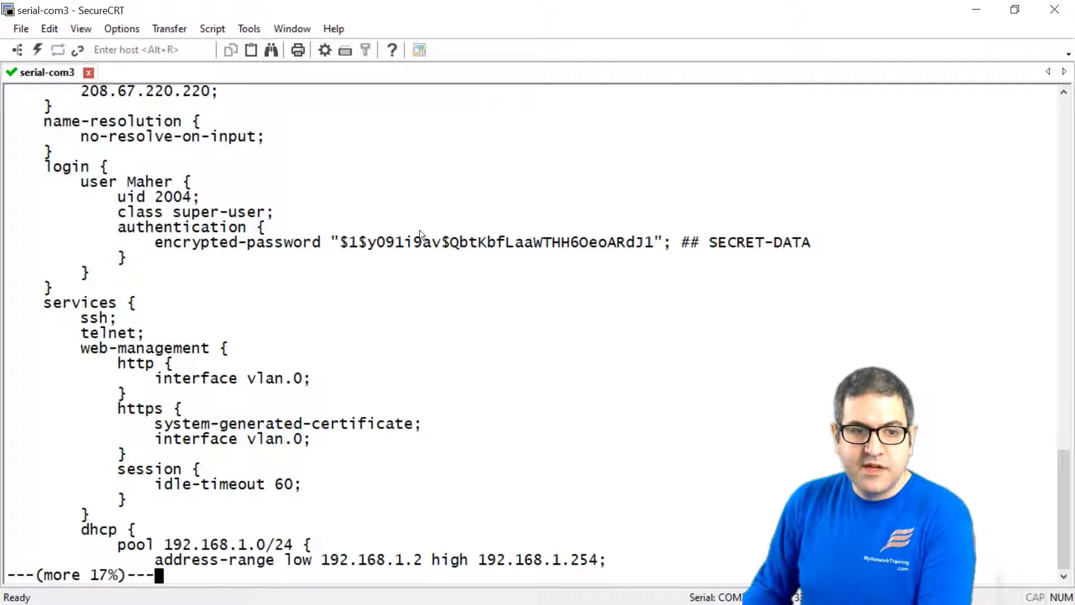
Page on and highlight the DHCP pool range, its name servers and 192.168.1.1 router.
key(space)
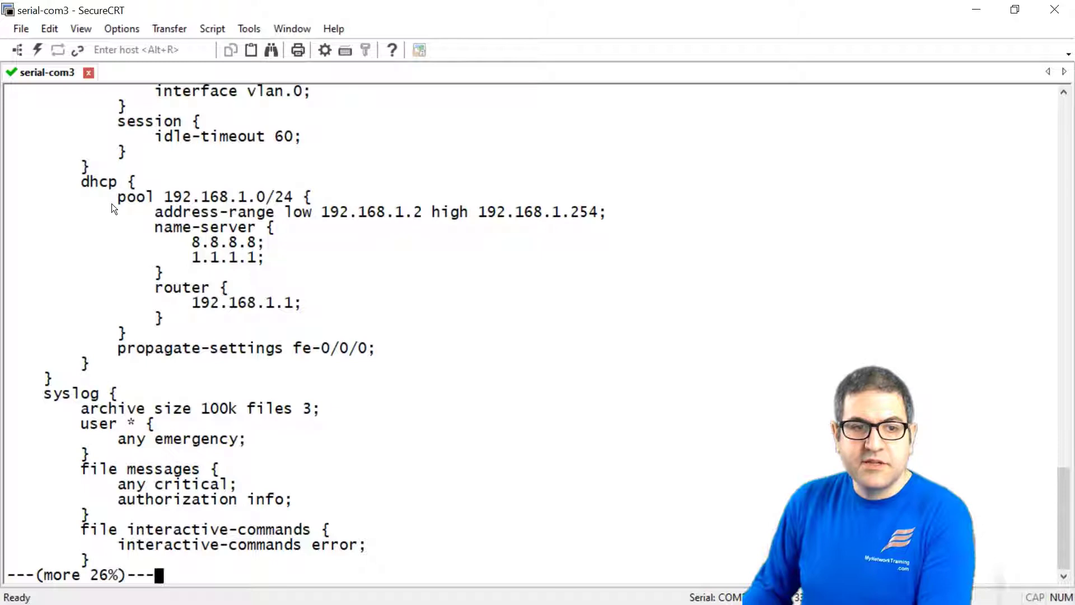
drag(112, 204, 607, 218)
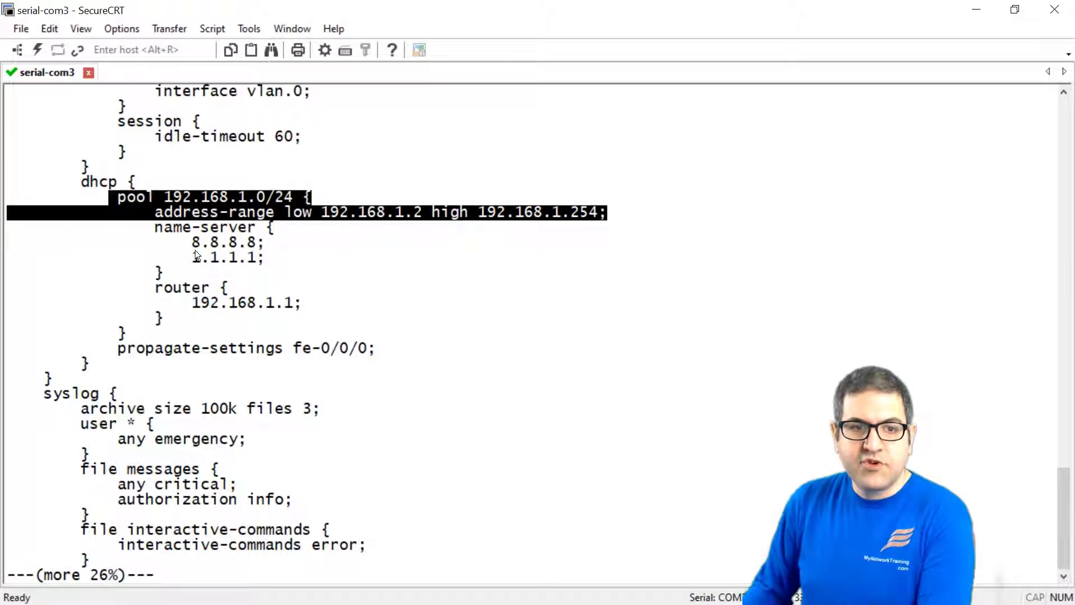
drag(193, 247, 262, 260)
drag(204, 302, 317, 303)
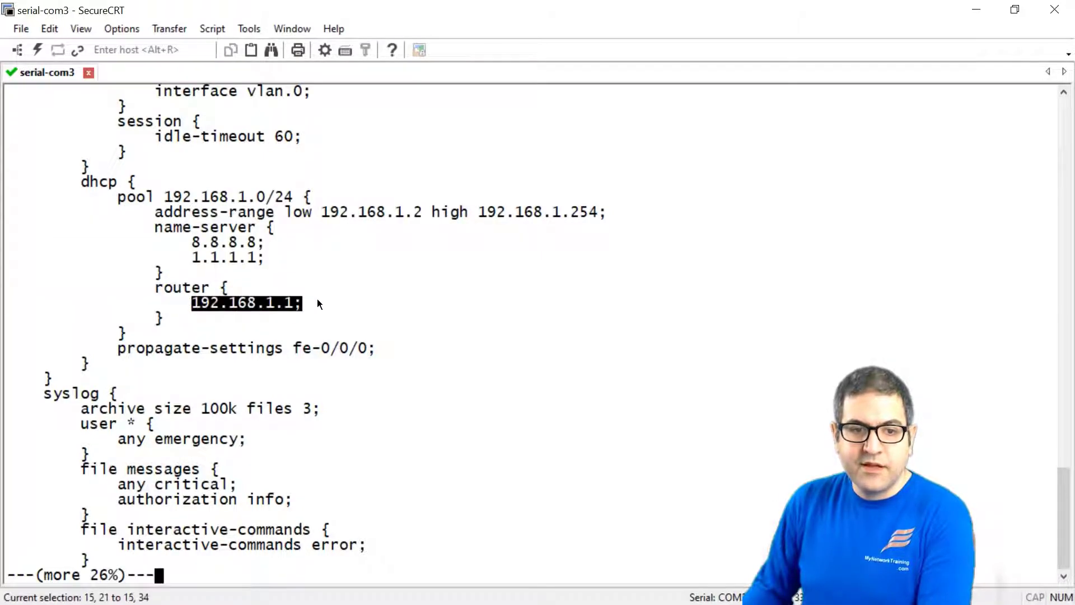
click(477, 314)
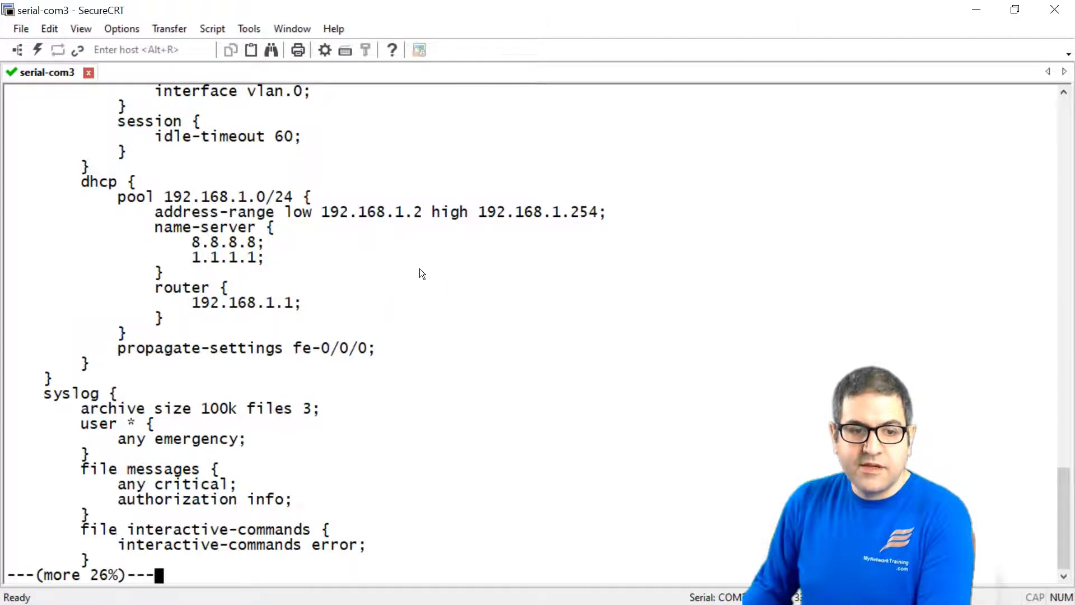
Page on, highlighting the ntp.pool.org server and fe-0/0/0's dhcp setting.
key(space)
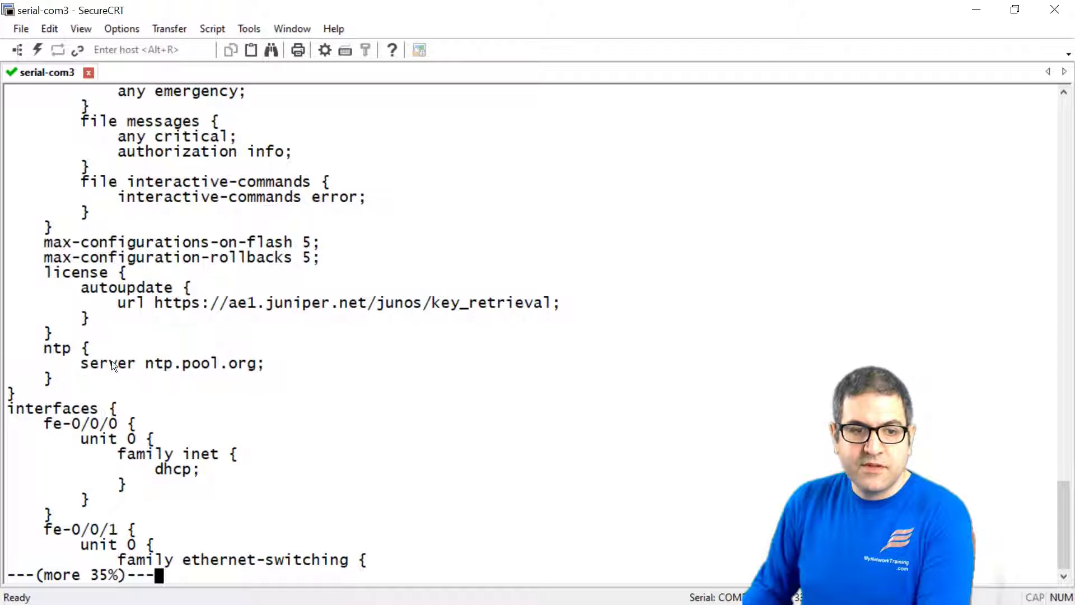
drag(83, 368, 266, 362)
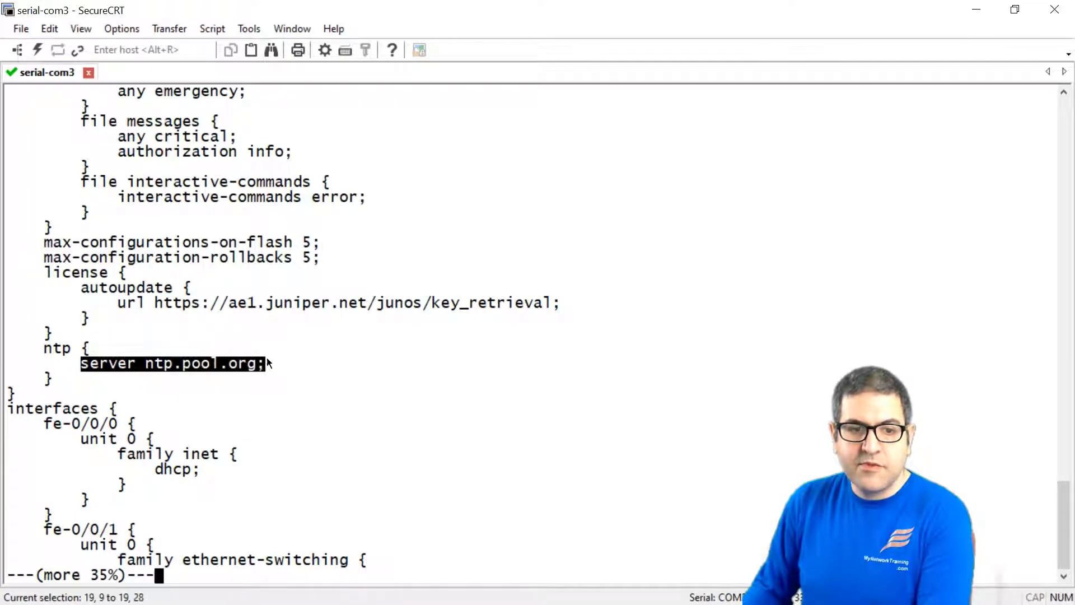
click(396, 354)
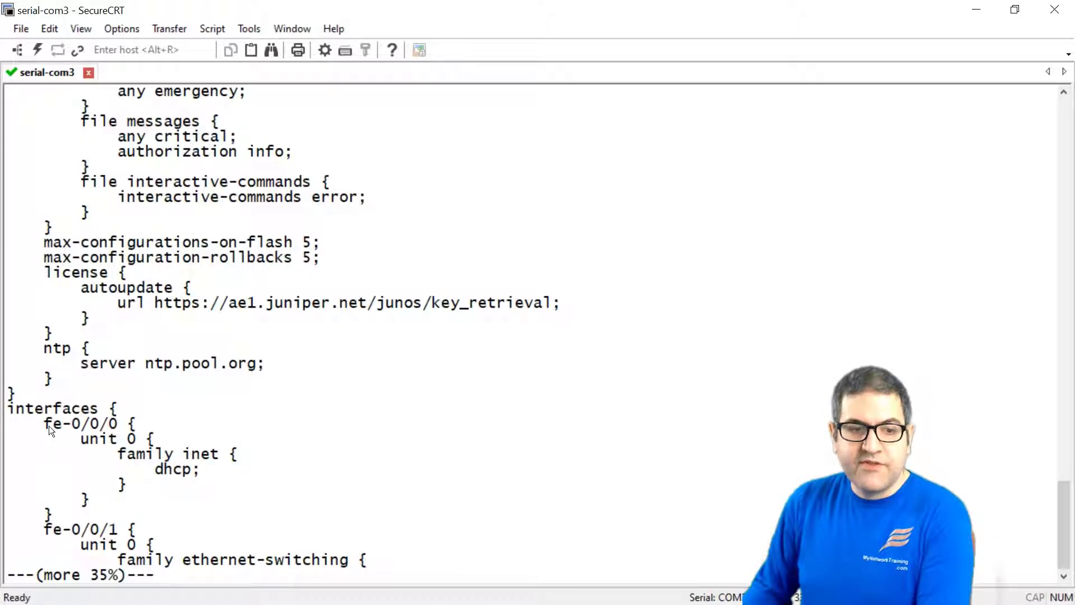
drag(47, 426, 118, 427)
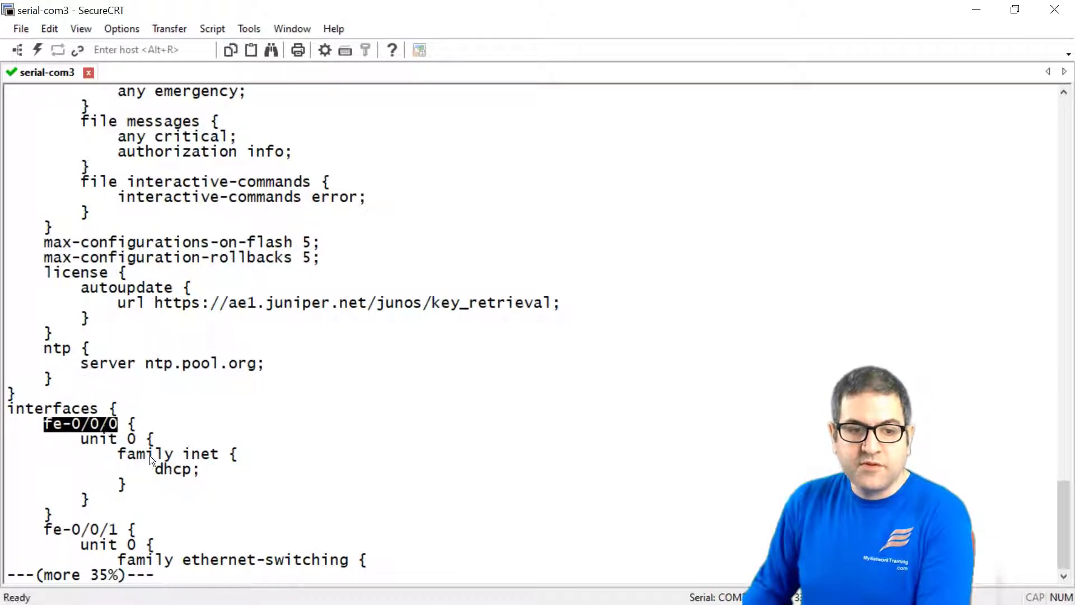
drag(152, 475, 192, 476)
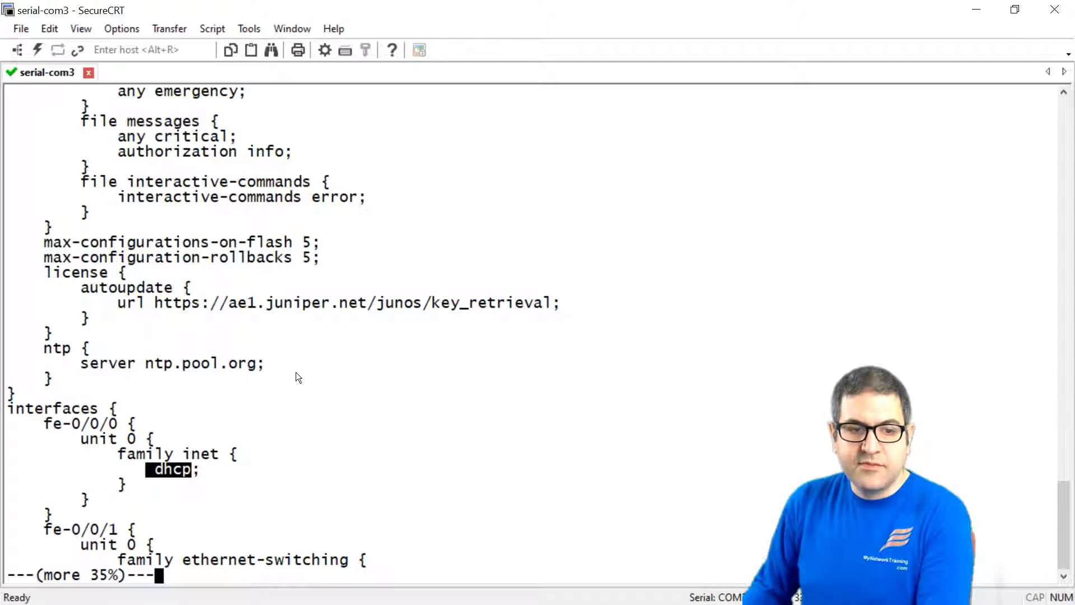
key(space)
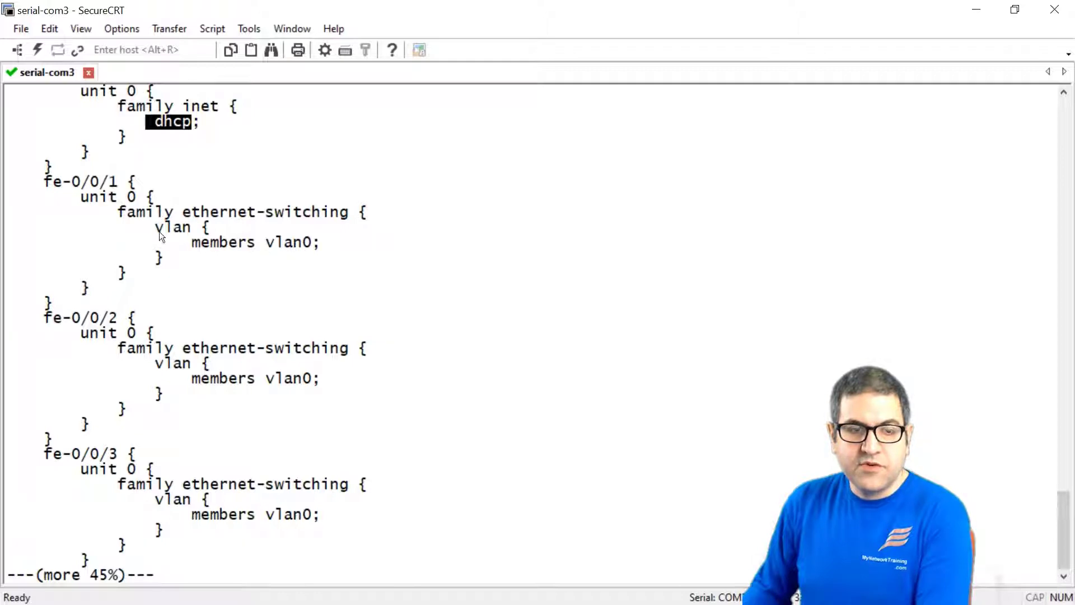
Page to the NAT section and highlight the Internal-to-Internet rule-set zones.
key(space)
key(space)
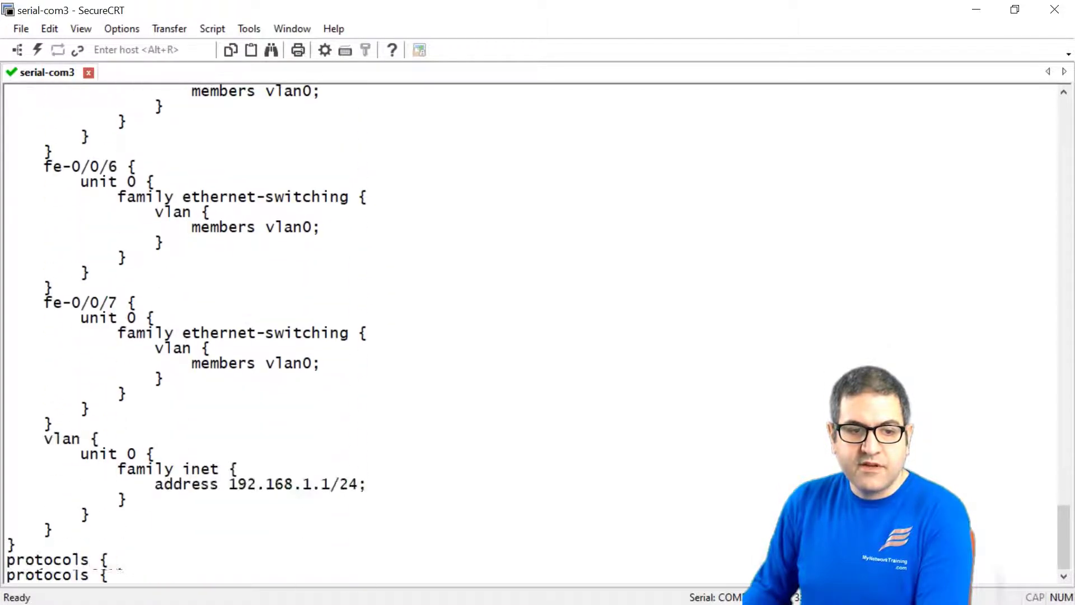
key(space)
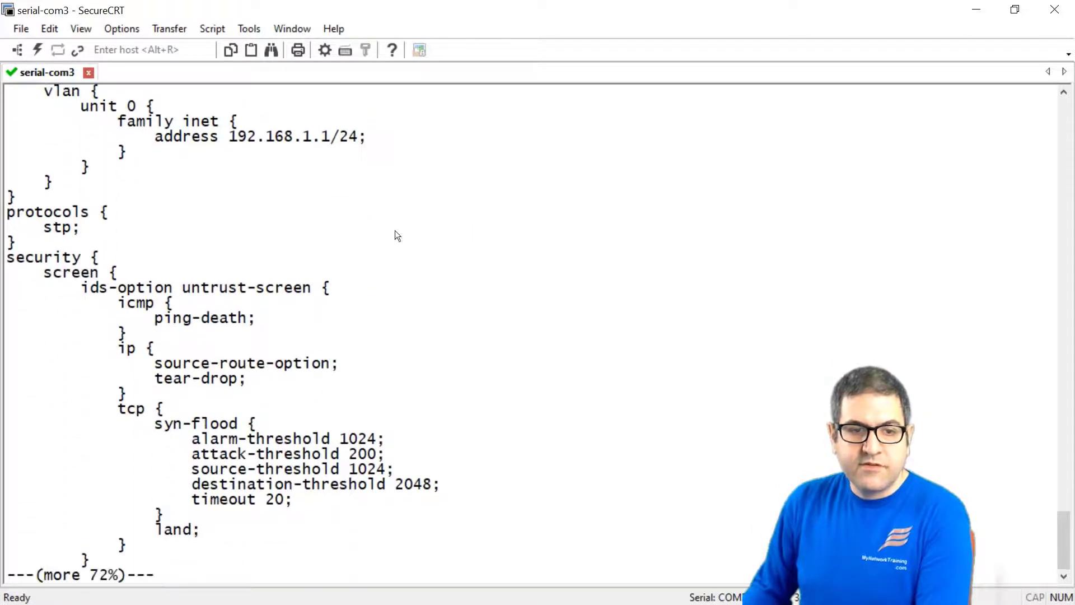
key(space)
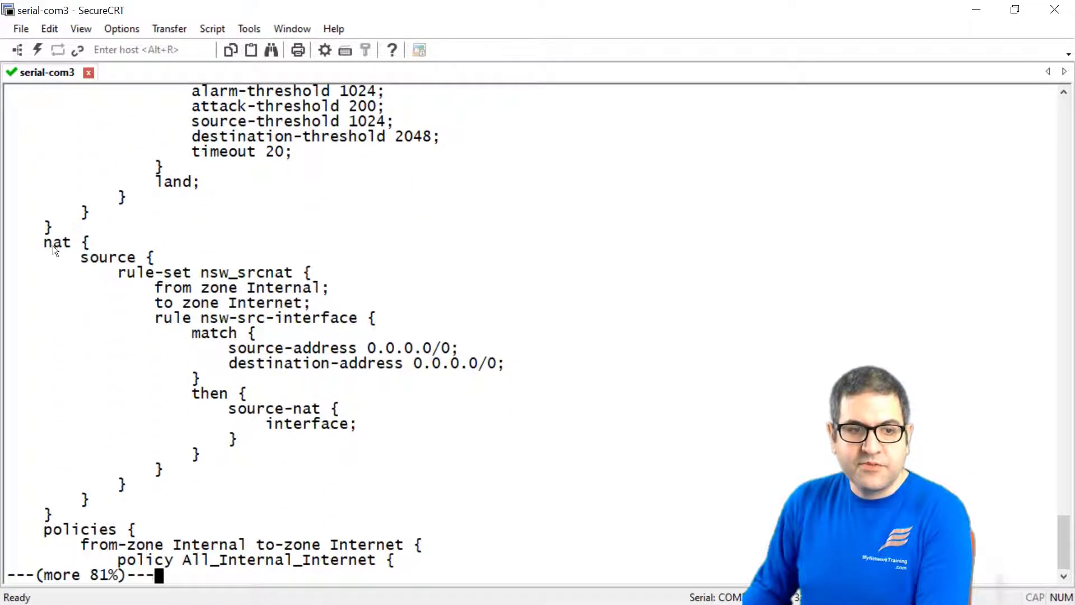
drag(54, 246, 71, 246)
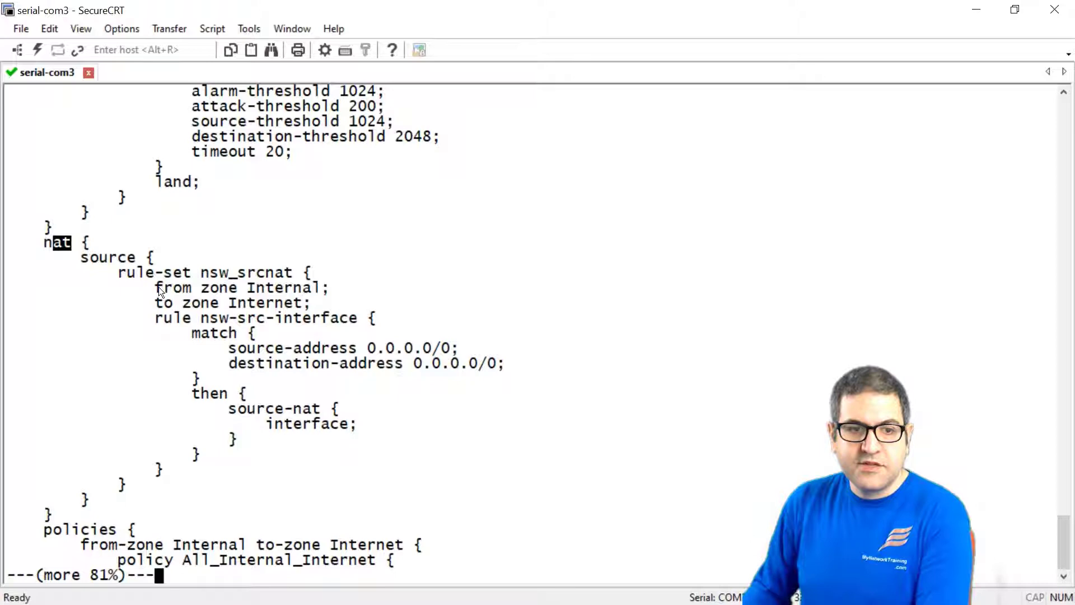
drag(159, 290, 301, 280)
drag(173, 305, 293, 305)
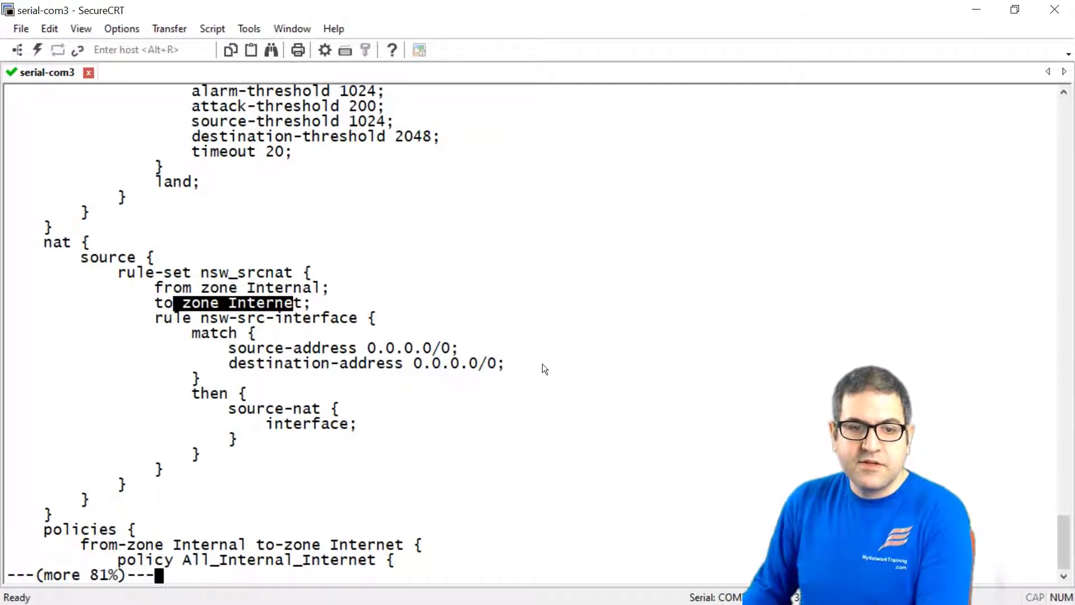
click(563, 399)
Page through the rest of the configuration until the root@SRX> prompt returns.
key(space)
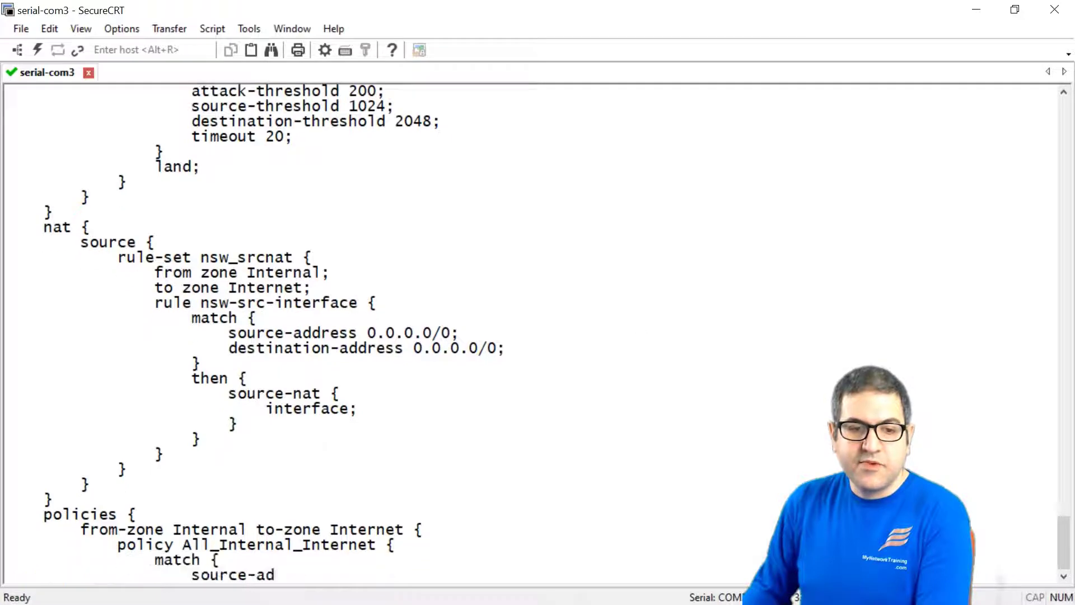
key(space)
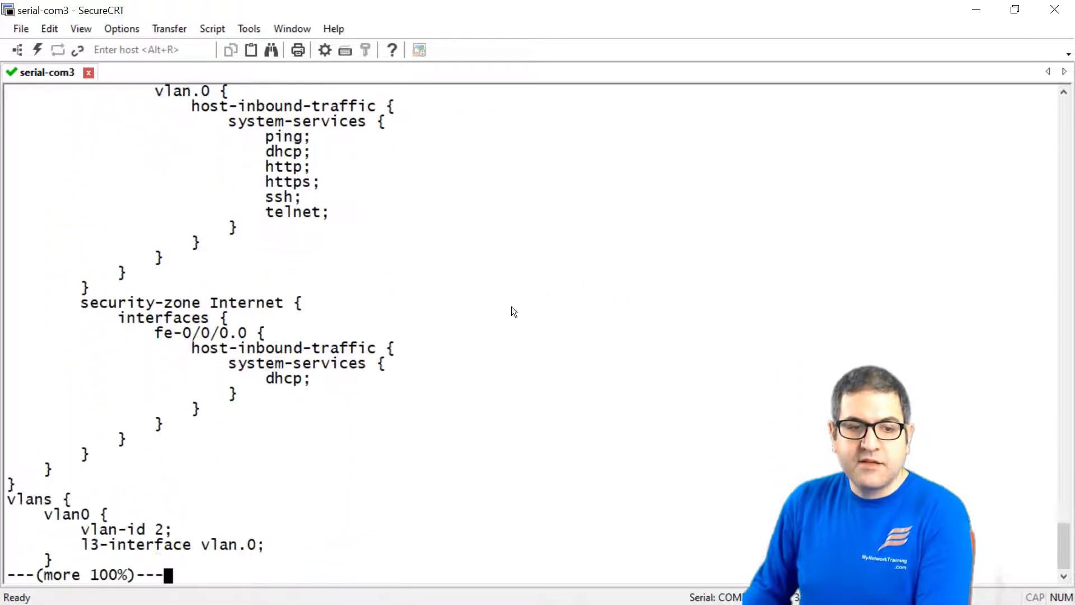
key(space)
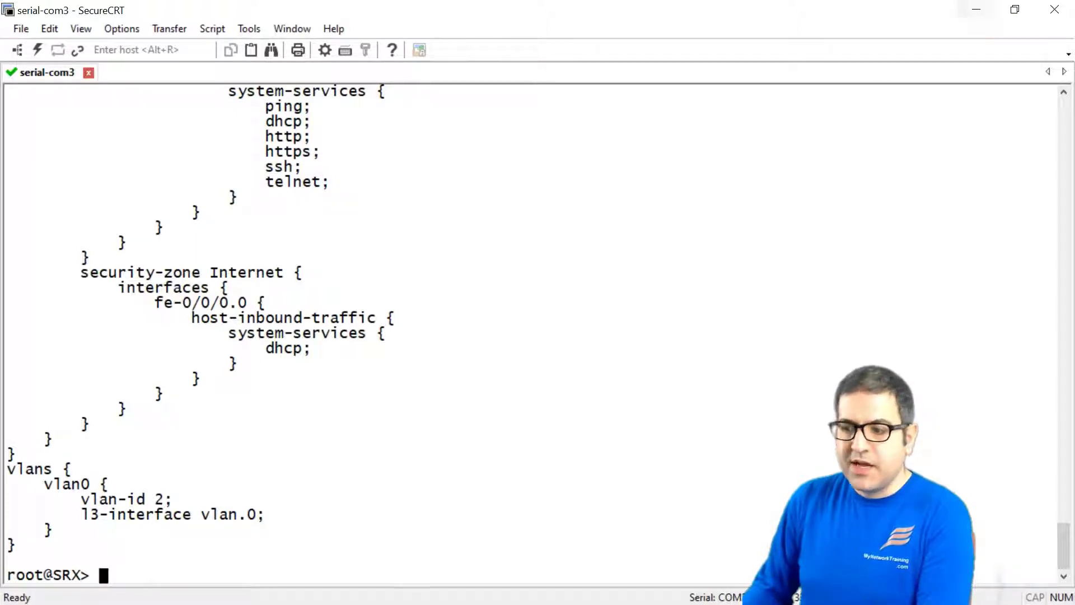
In Command Prompt, run ipconfig to show the PC's 192.168.200.1 address.
key(alt+Tab)
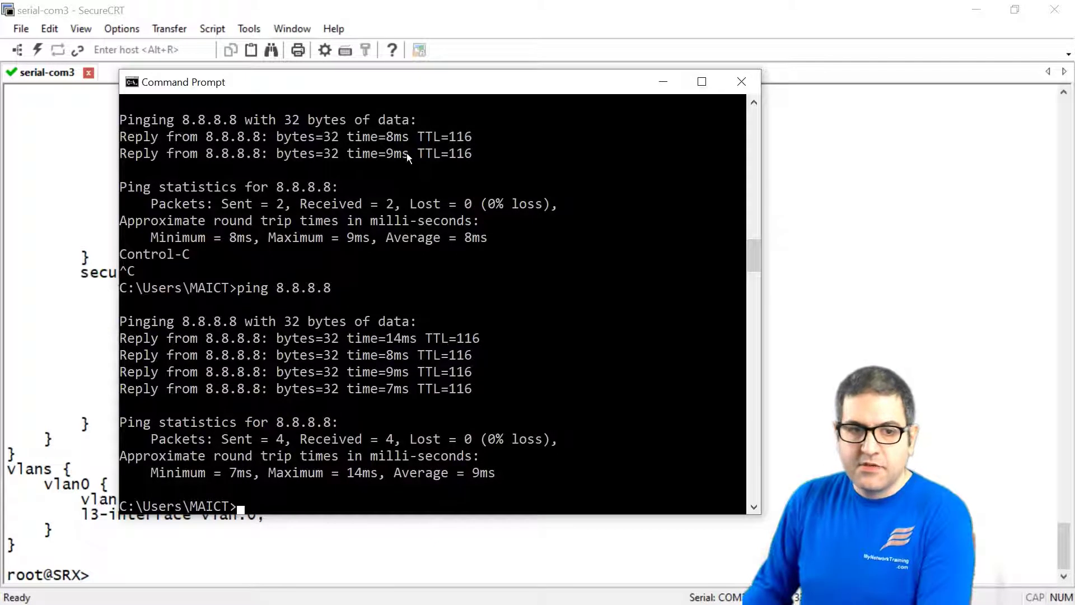
right_click(519, 224)
click(292, 254)
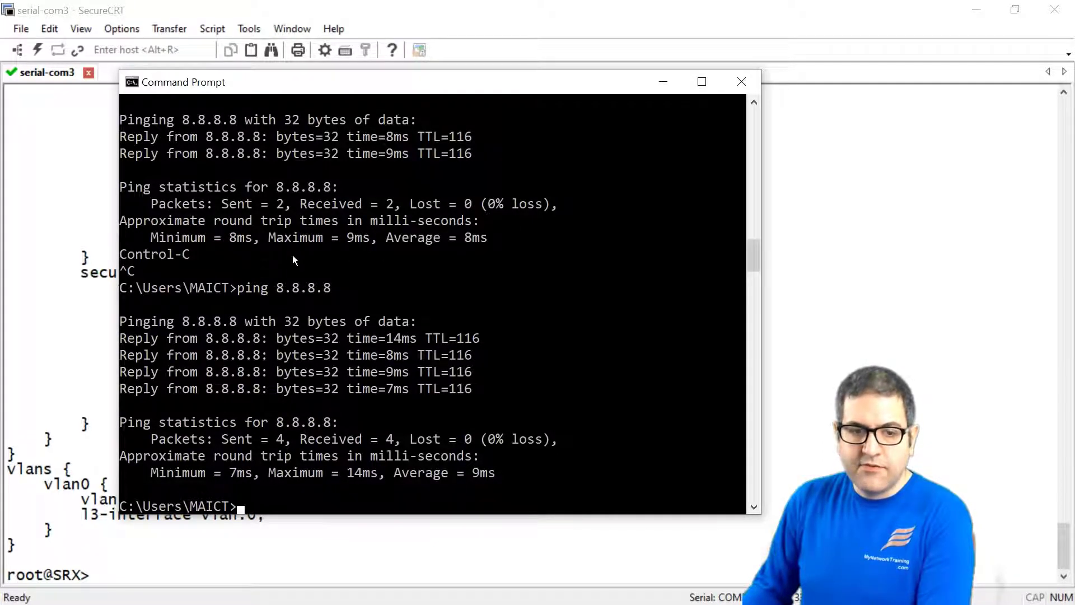
key(Return)
key(Return)
key(Return)
key(Return)
key(Return)
key(Return)
key(Return)
key(Return)
key(Return)
key(Return)
key(Return)
key(Return)
key(Return)
key(Return)
key(Return)
key(Return)
key(Return)
key(Return)
key(Return)
key(Return)
key(Return)
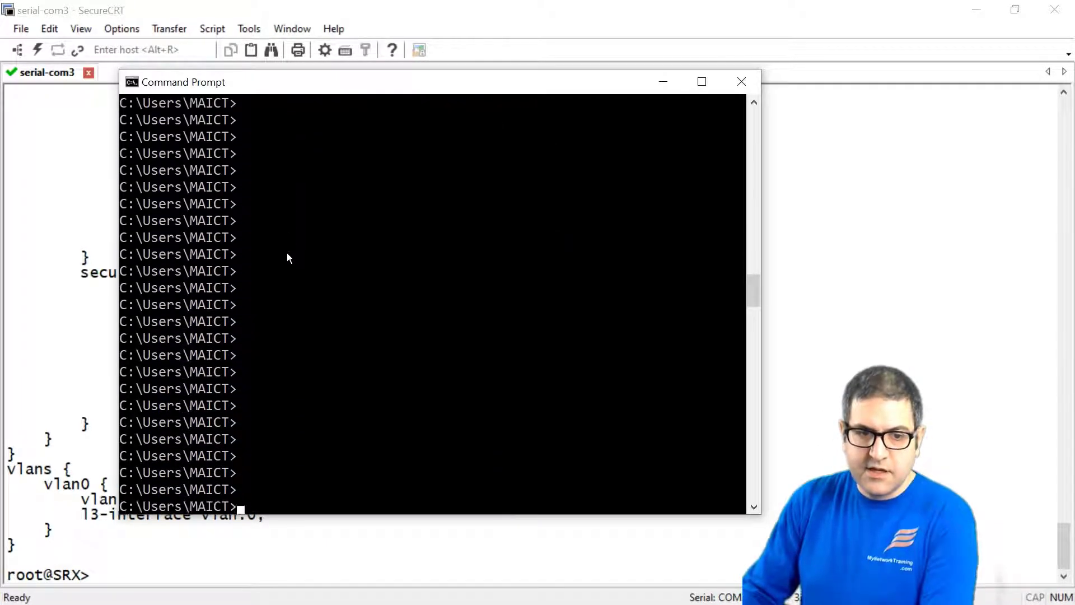
text(ipconfig)
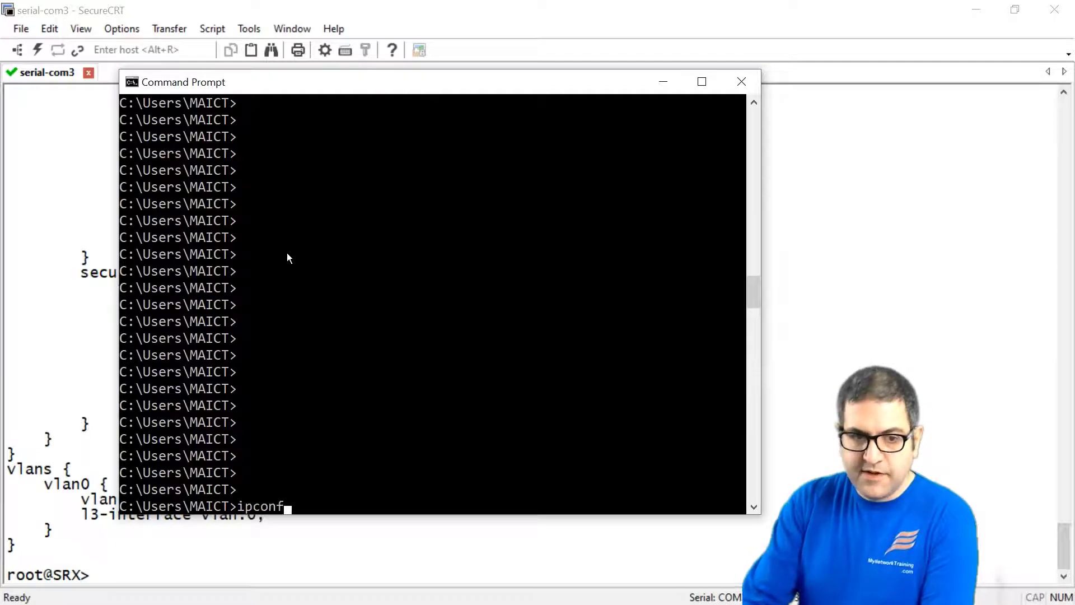
key(Return)
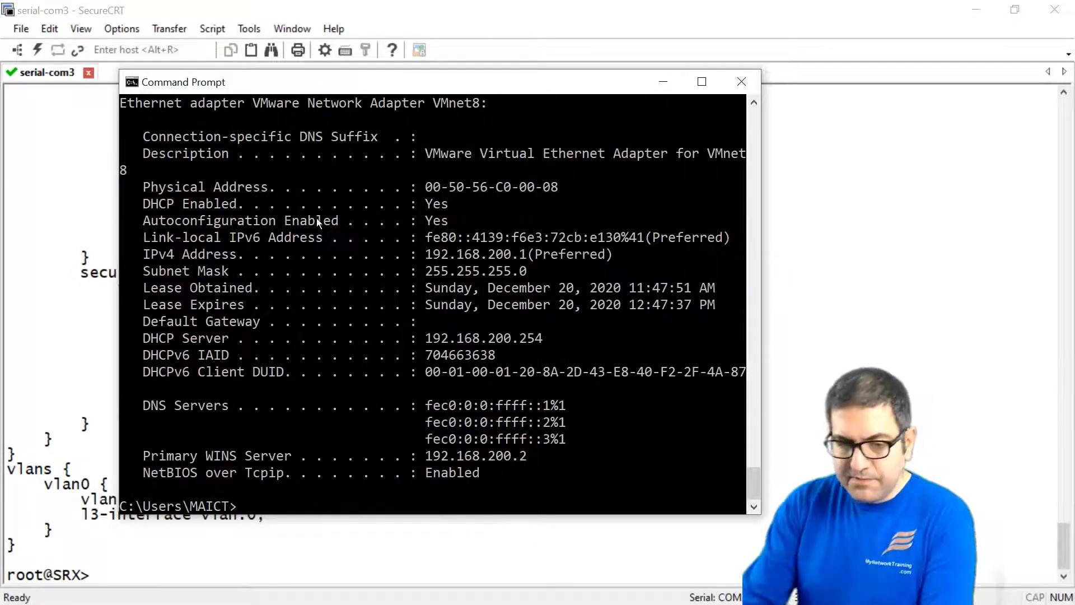
Ping 8.8.8.8 and google.com from the PC with 0% loss, then return to SecureCRT.
text(g)
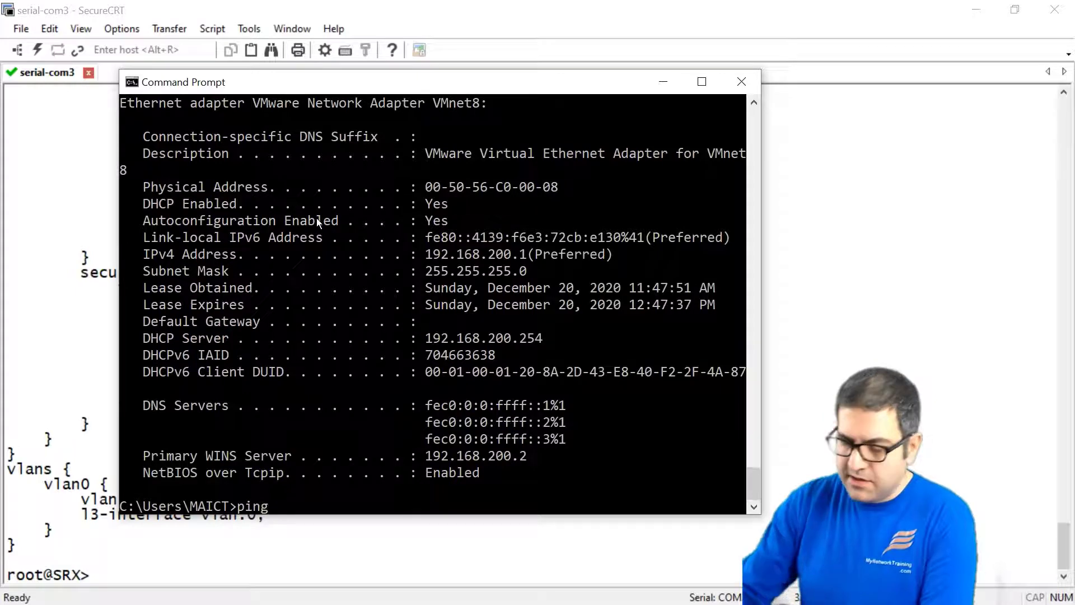
text( 8.8.8.8)
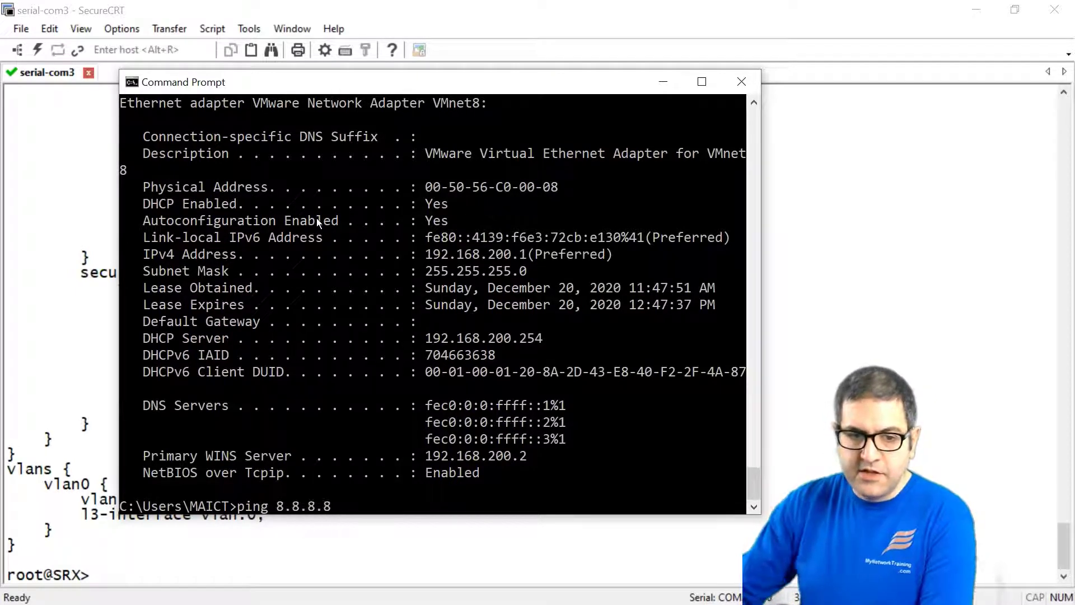
key(Return)
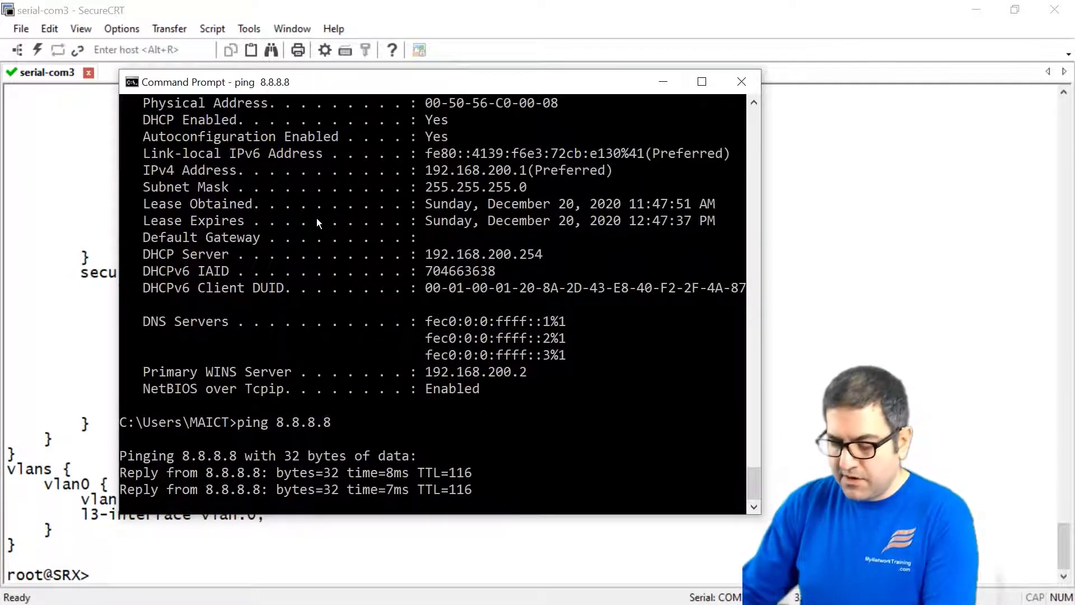
key(ctrl+c)
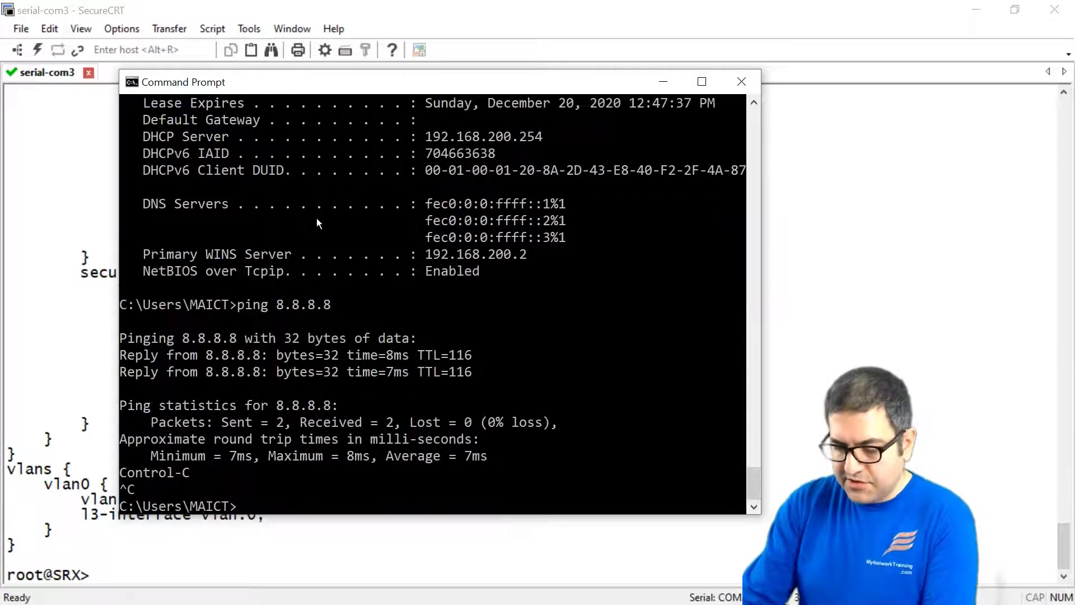
text(pin)
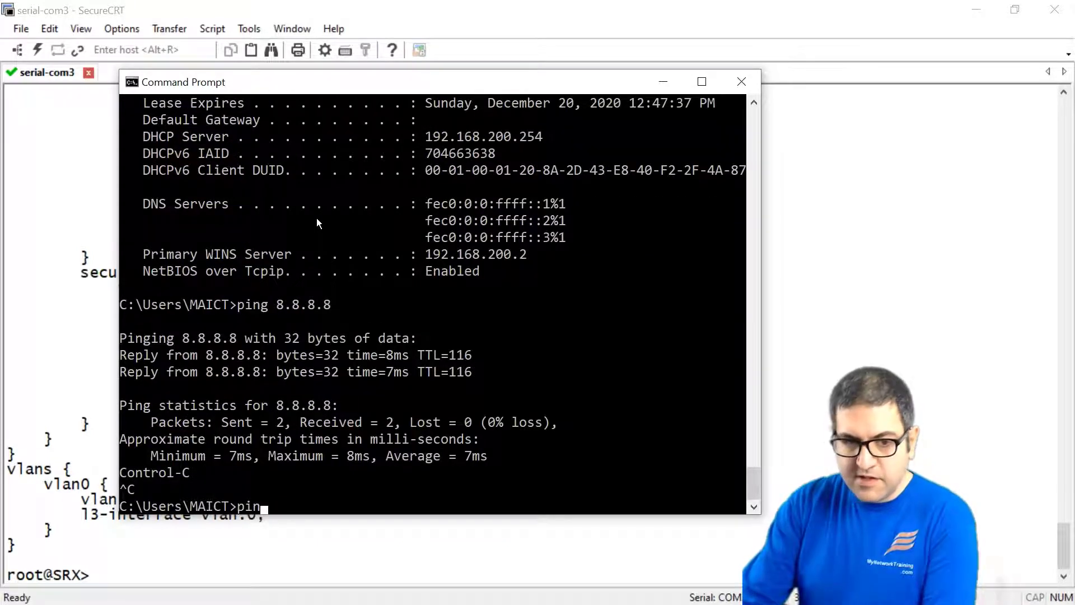
text(g goog)
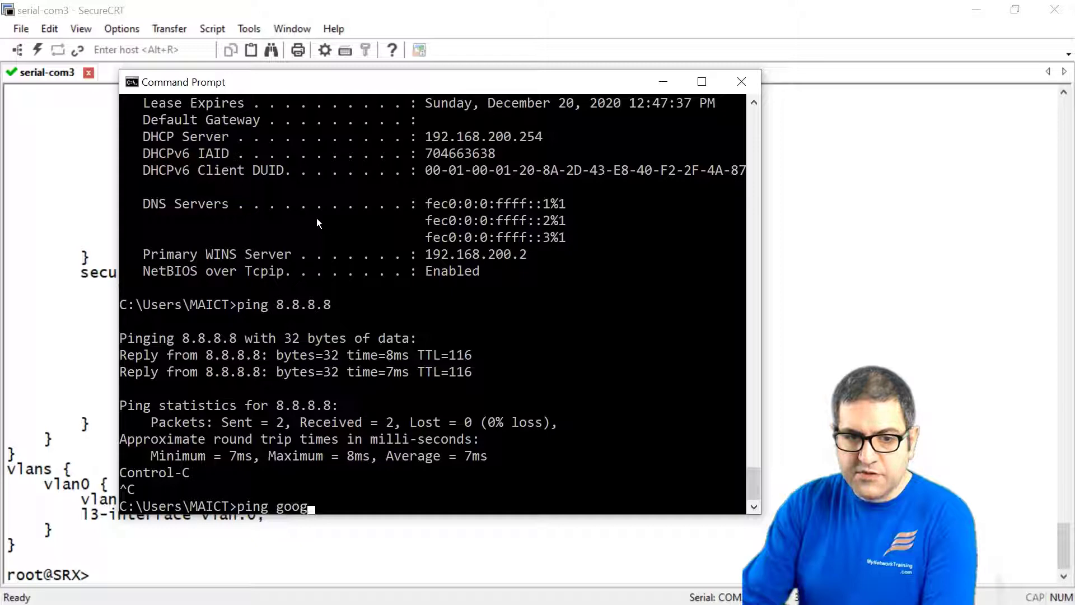
text(le.com)
key(Return)
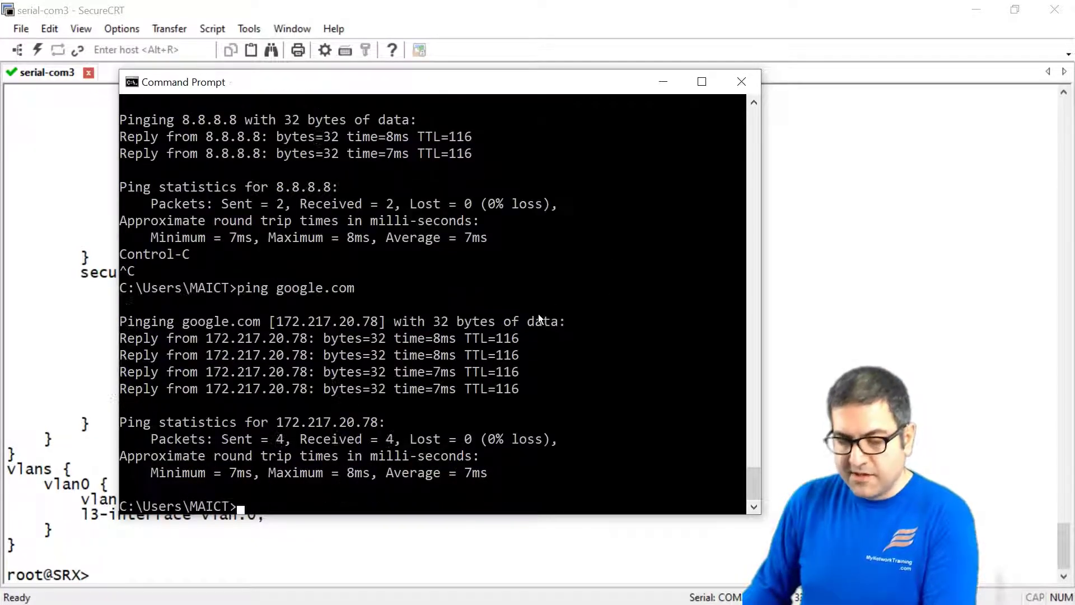
key(Return)
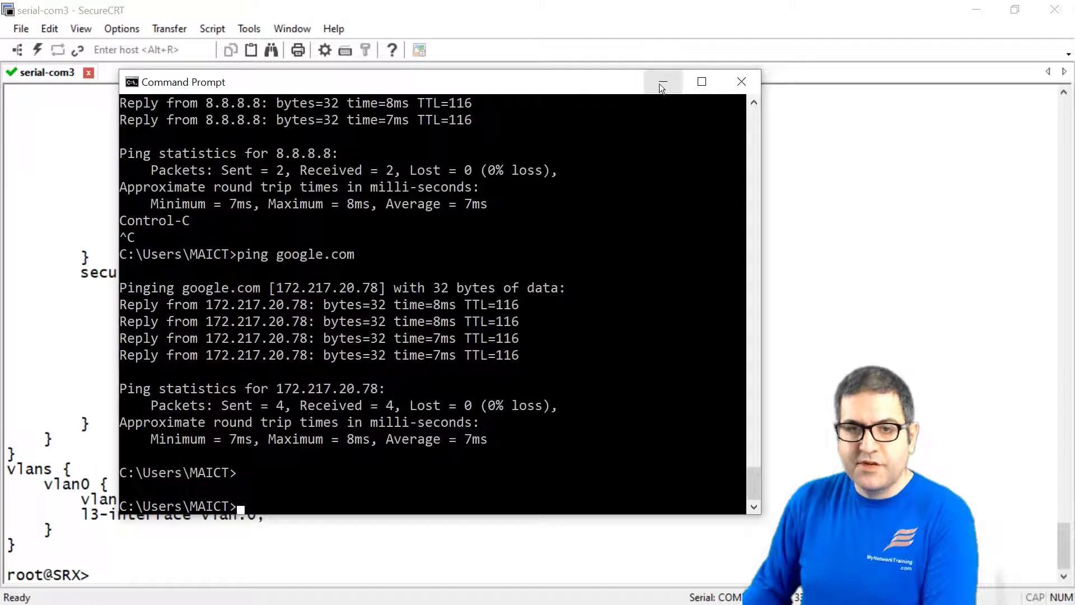
key(alt+Tab)
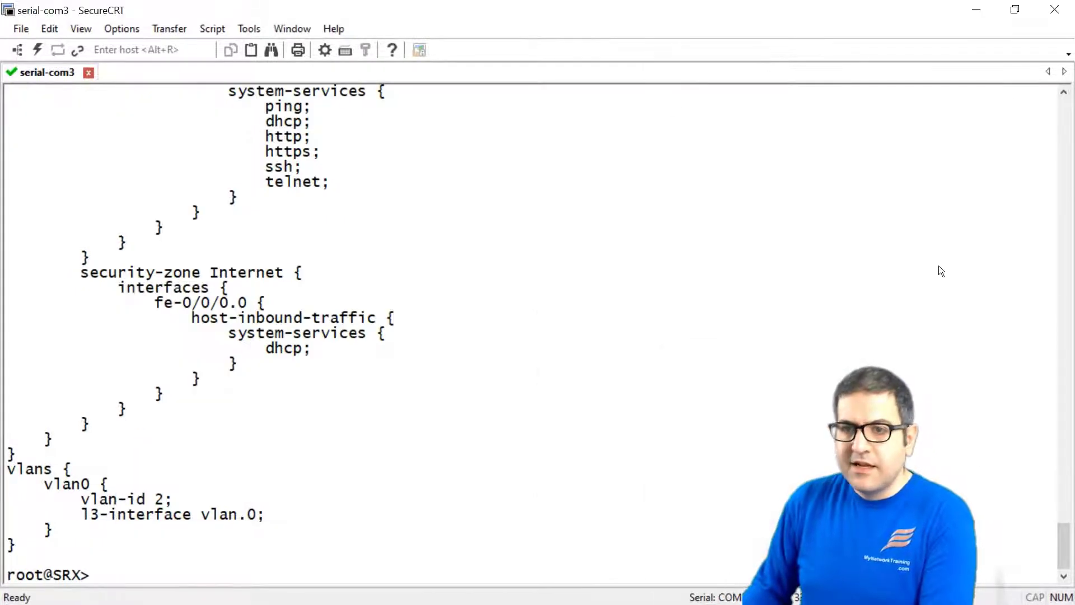
Minimize SecureCRT and log in to J-Web in Firefox with the username and password.
click(990, 7)
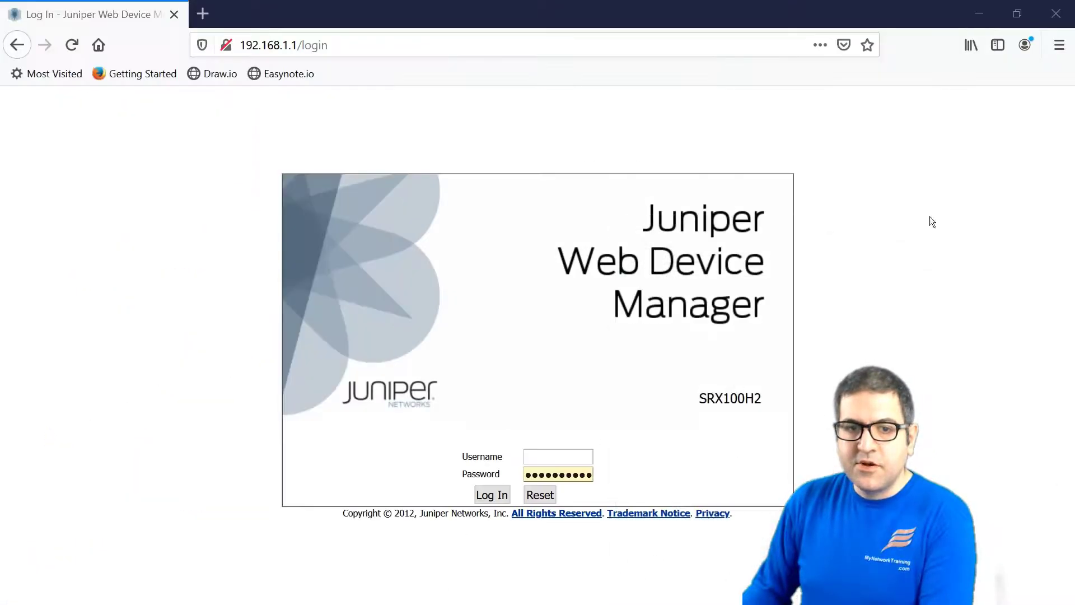
click(536, 453)
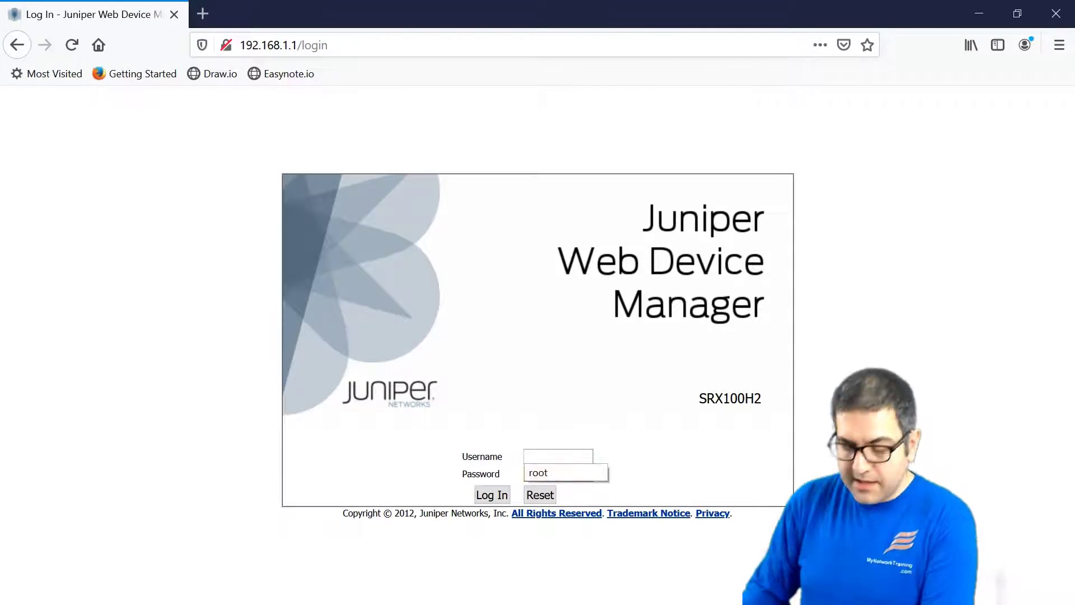
text(root)
key(Tab)
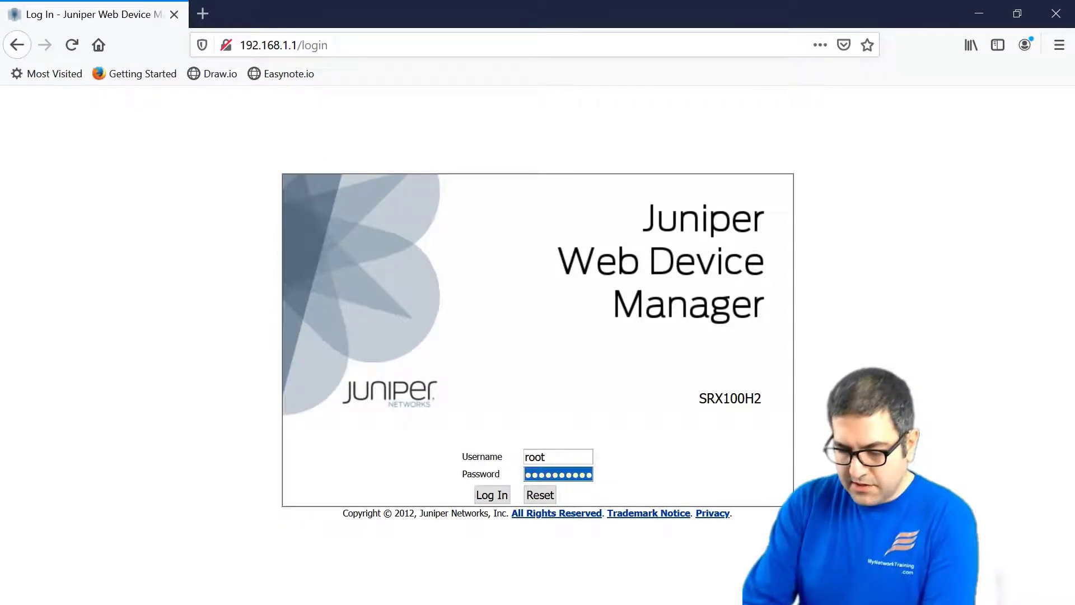
text(********)
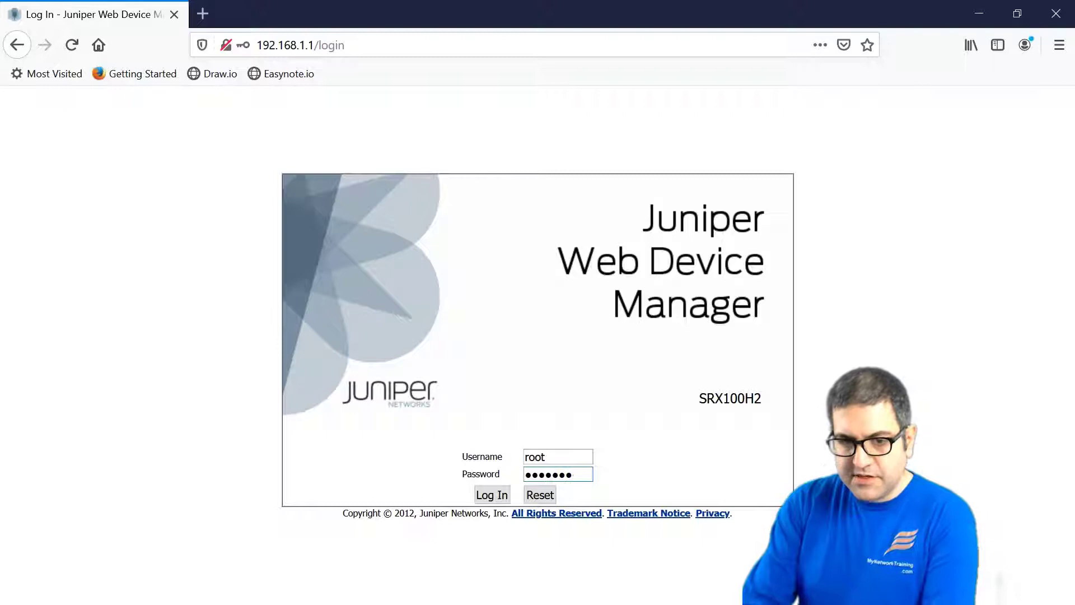
key(BackSpace)
key(BackSpace)
key(BackSpace)
key(BackSpace)
key(BackSpace)
key(BackSpace)
key(BackSpace)
key(BackSpace)
text(*******)
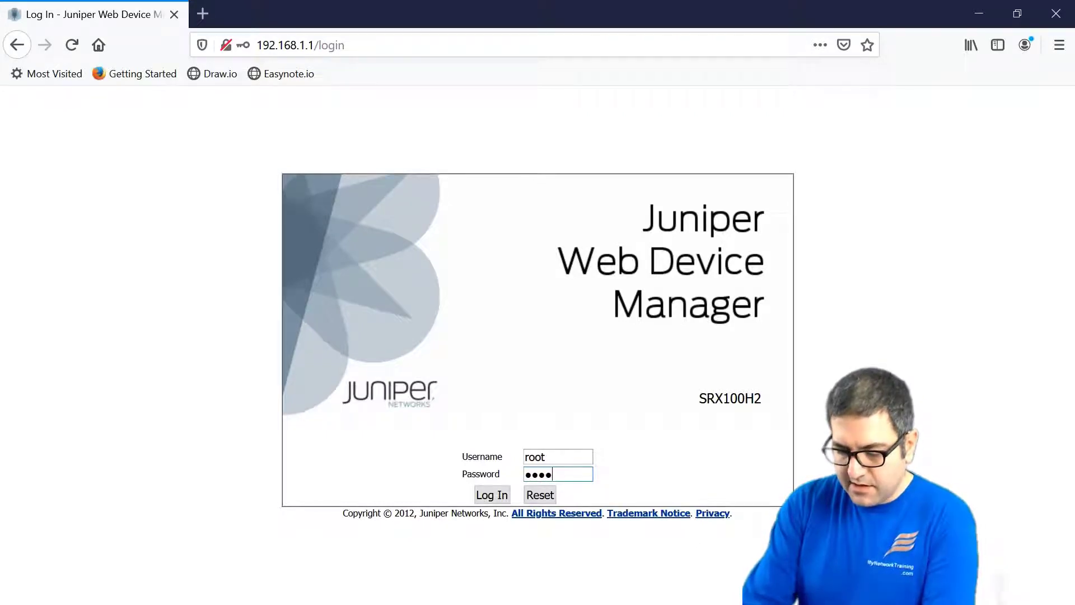
text(***)
key(Return)
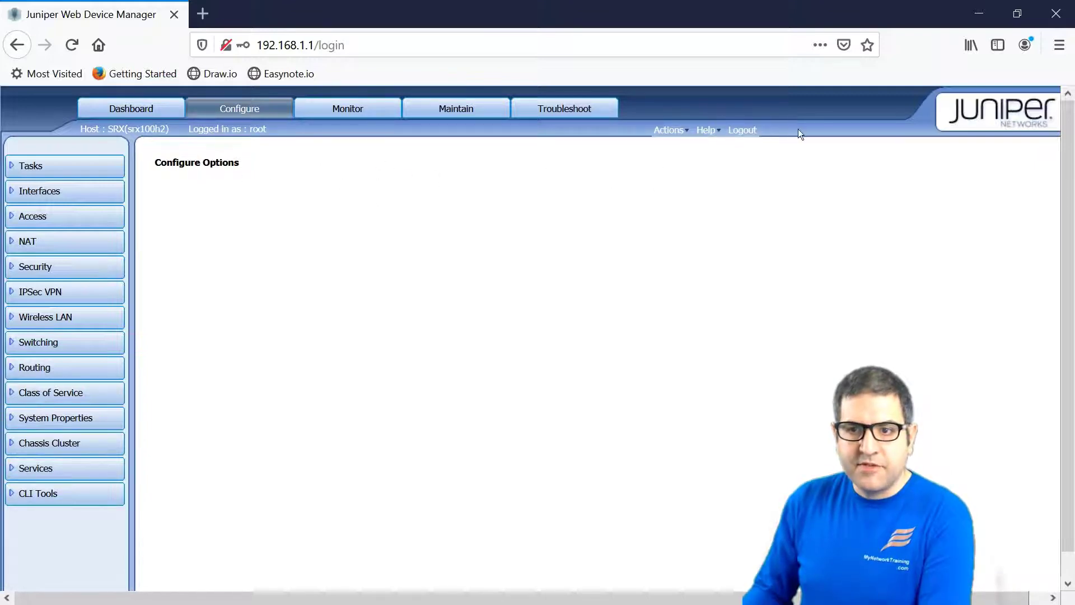
Open the J-Web Dashboard showing host name SRX, then close Firefox.
click(666, 129)
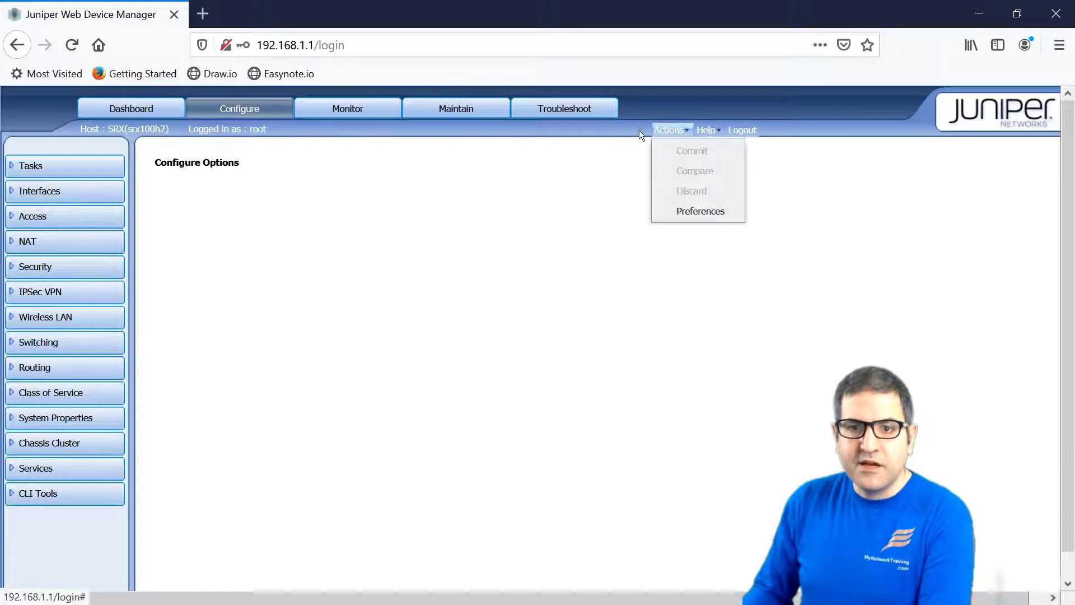
click(126, 104)
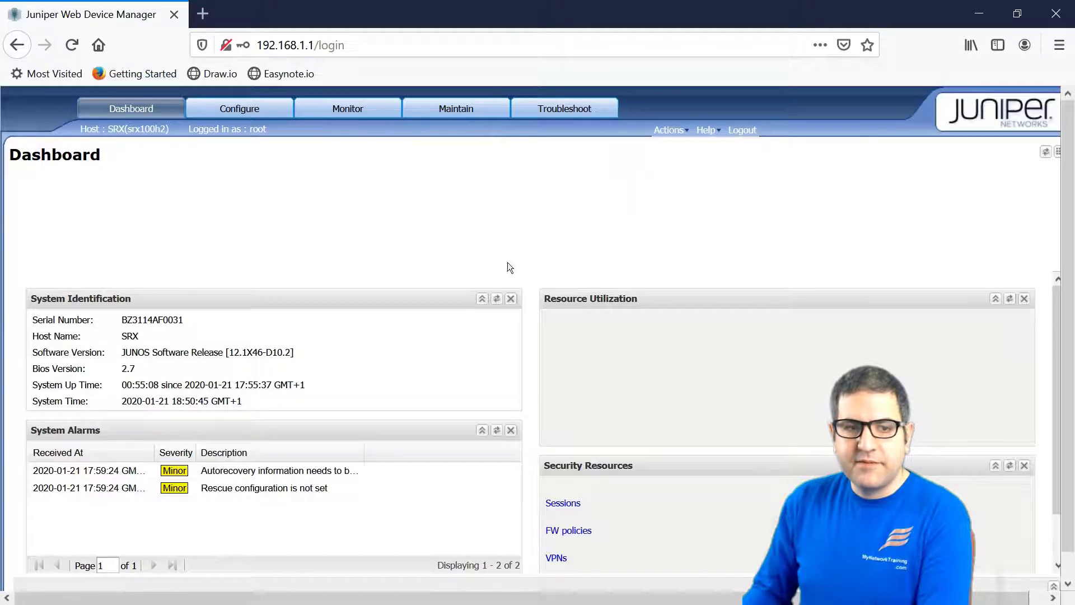
click(1057, 14)
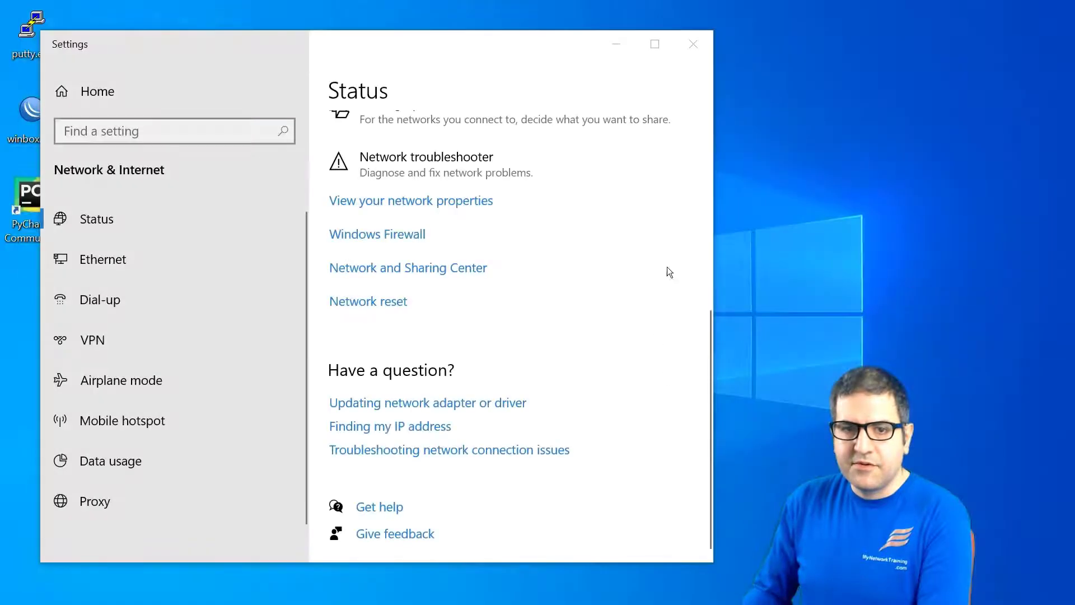
Close the network Settings window and load the device login page at 192.168.1.1.
click(693, 43)
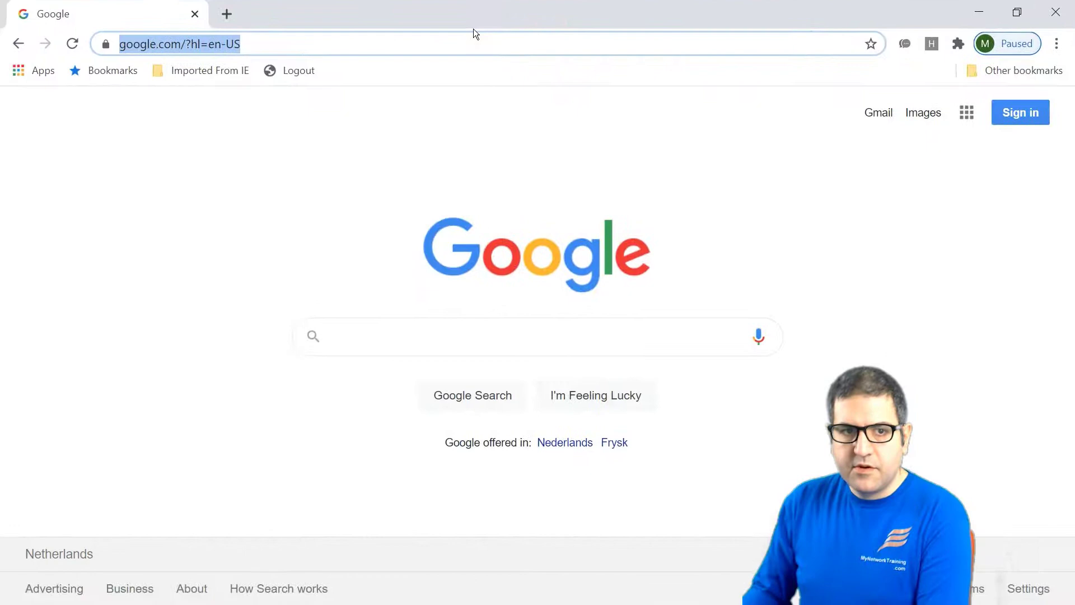
text(192.1)
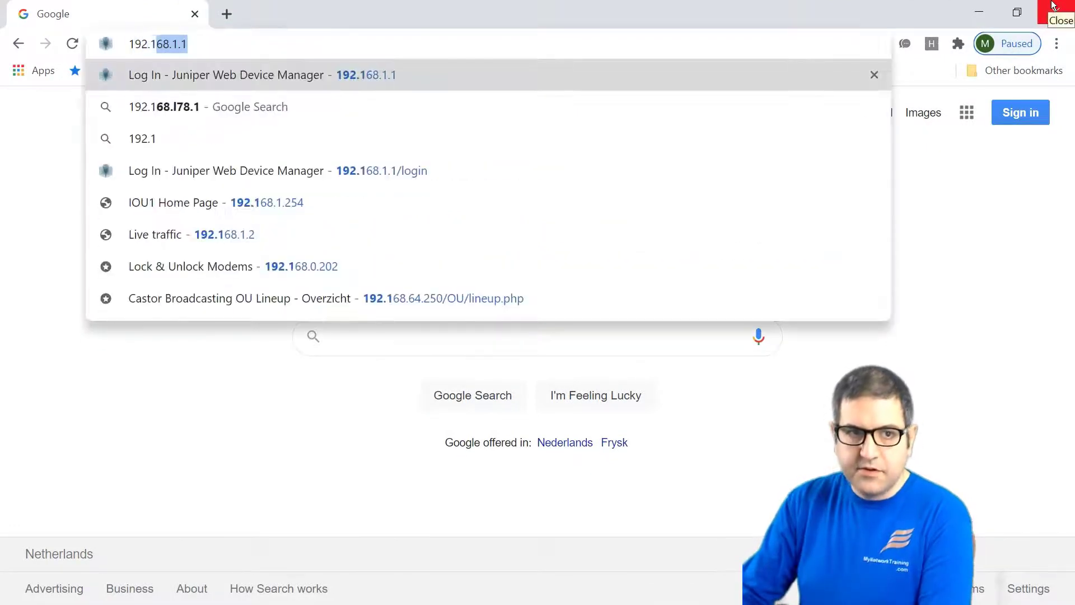
text(68.1.1)
key(Return)
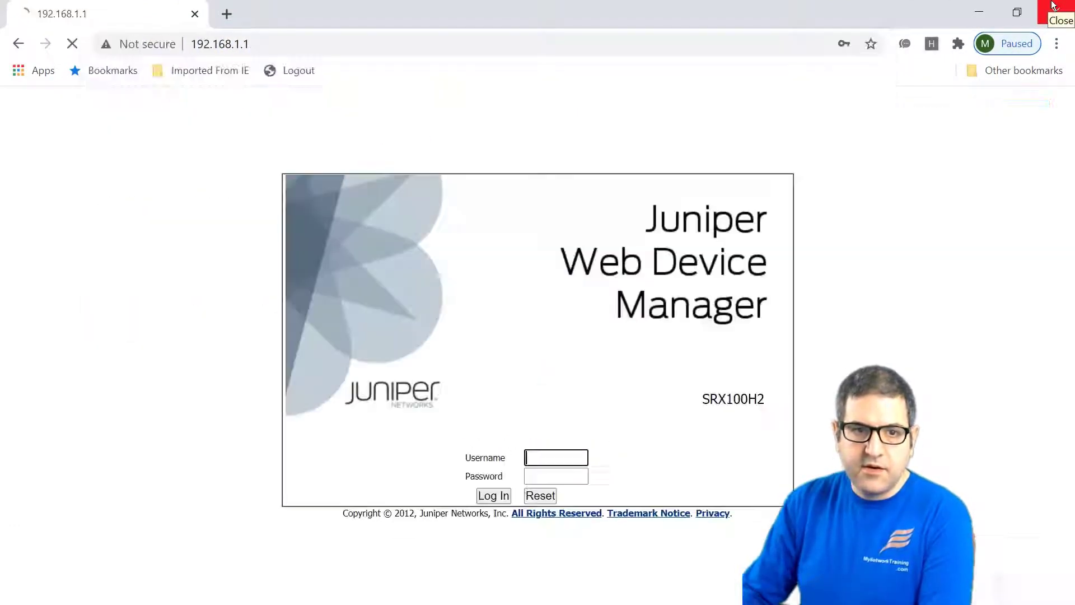
Log in to J-Web with the username and account password, correcting the username.
text(maher)
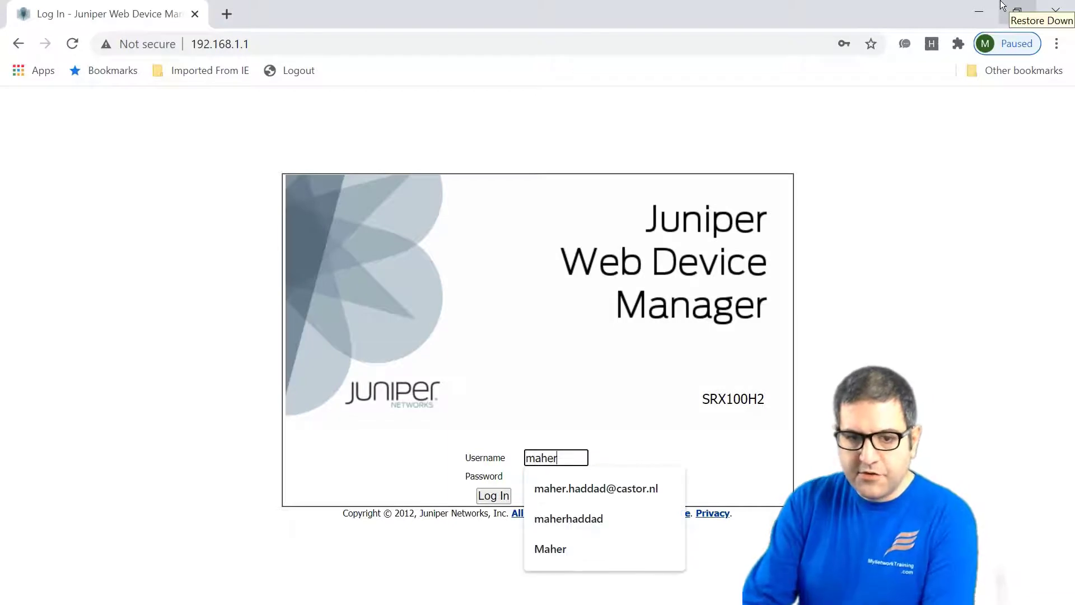
key(Tab)
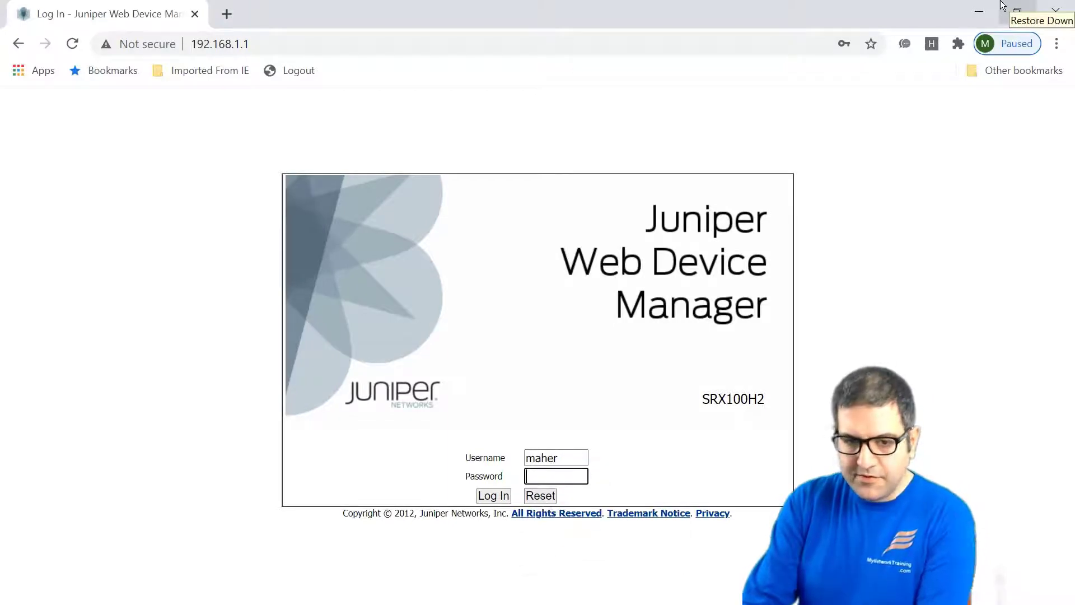
key(shift+Tab)
text(Maher)
key(Tab)
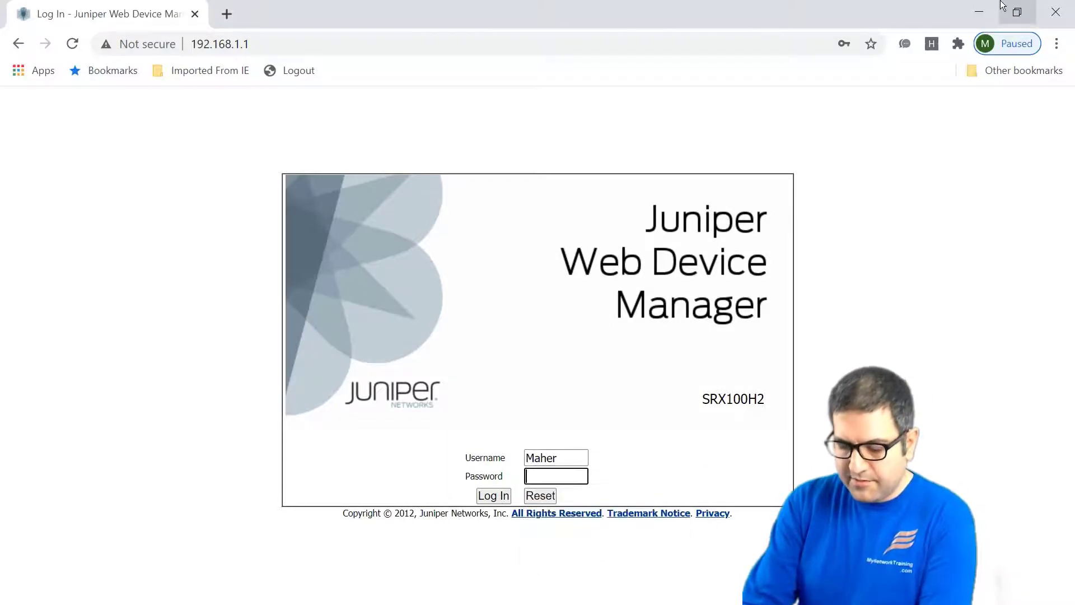
text(juniper123)
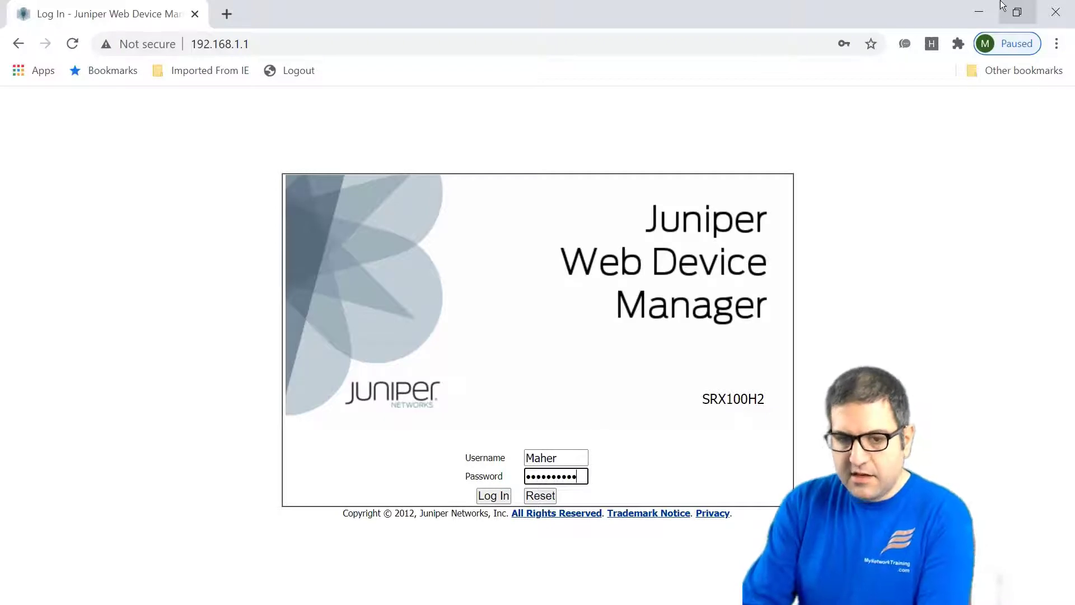
key(Return)
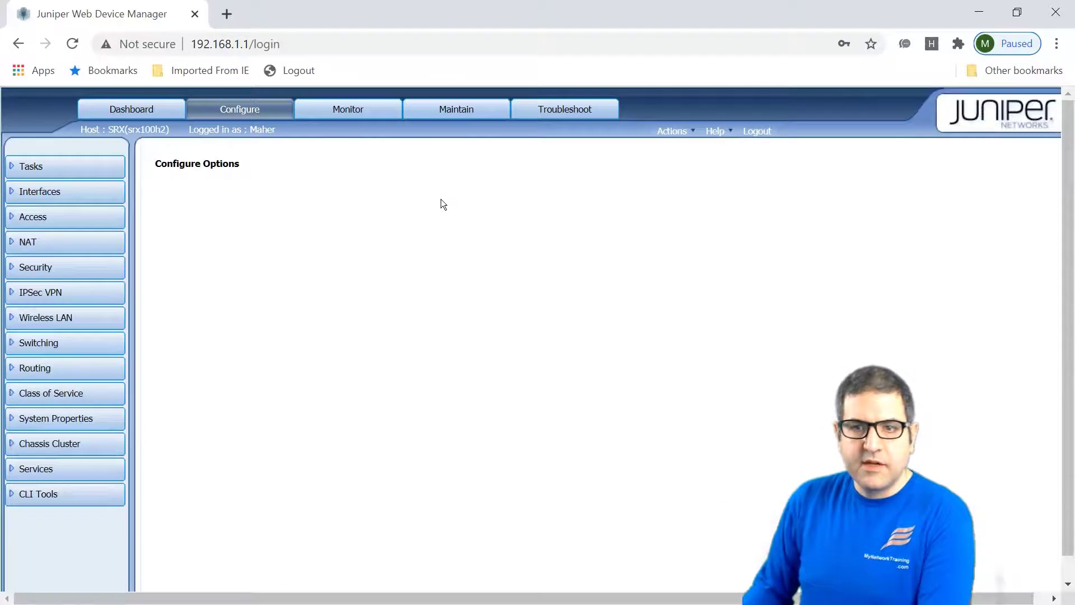
Allow Flash for the J-Web site from the Dashboard and confirm the page reload.
click(101, 107)
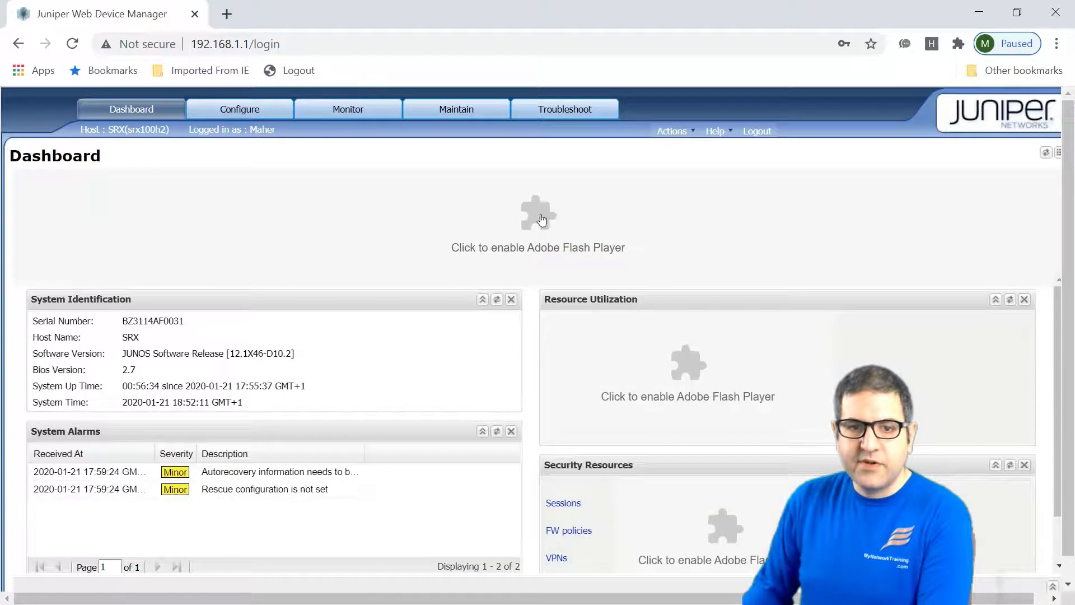
click(539, 214)
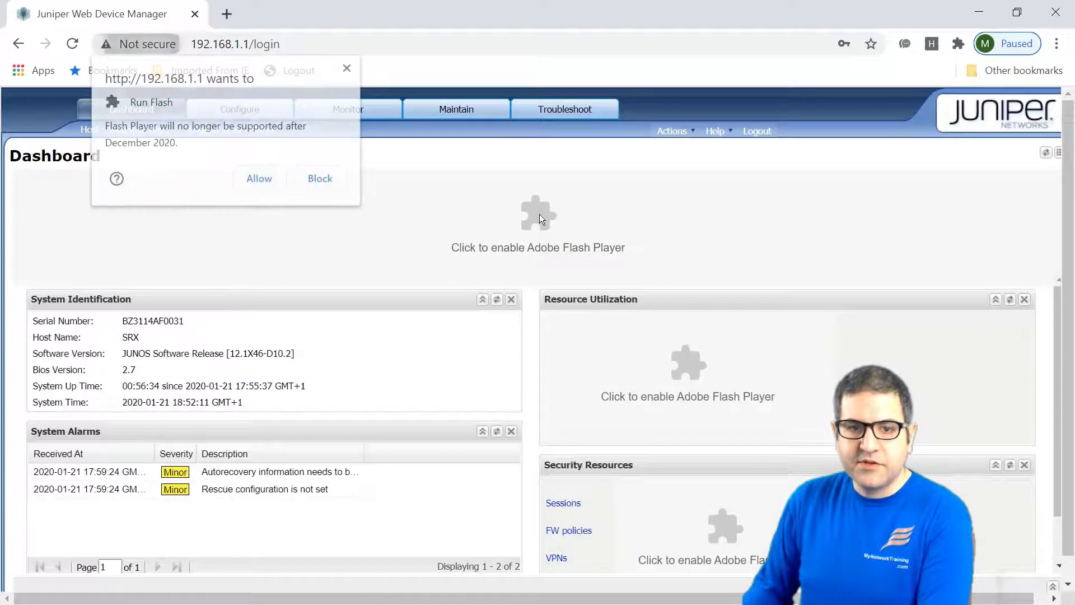
click(265, 178)
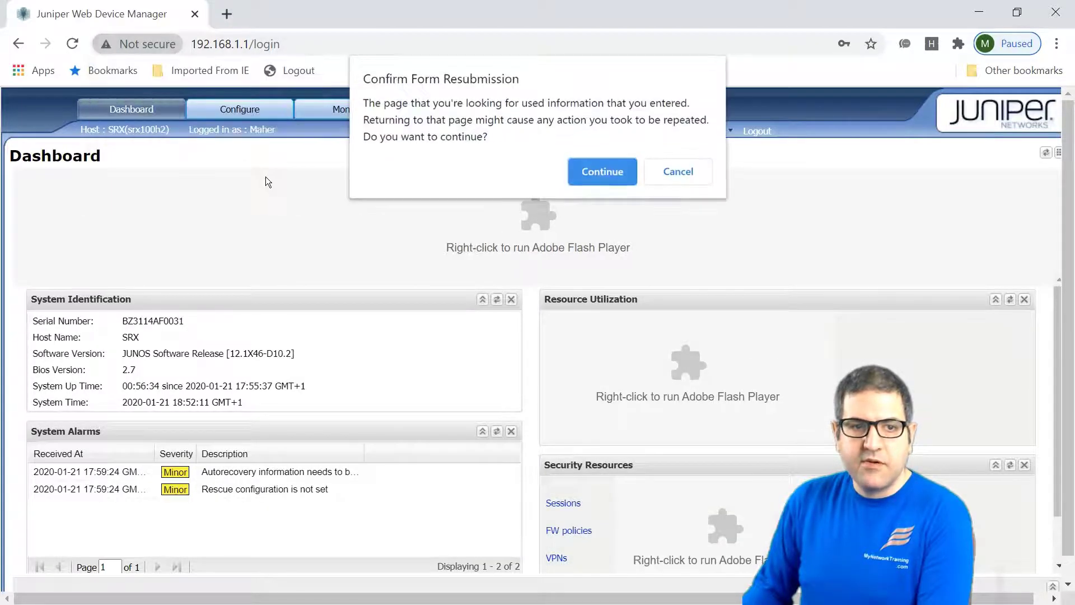
click(604, 172)
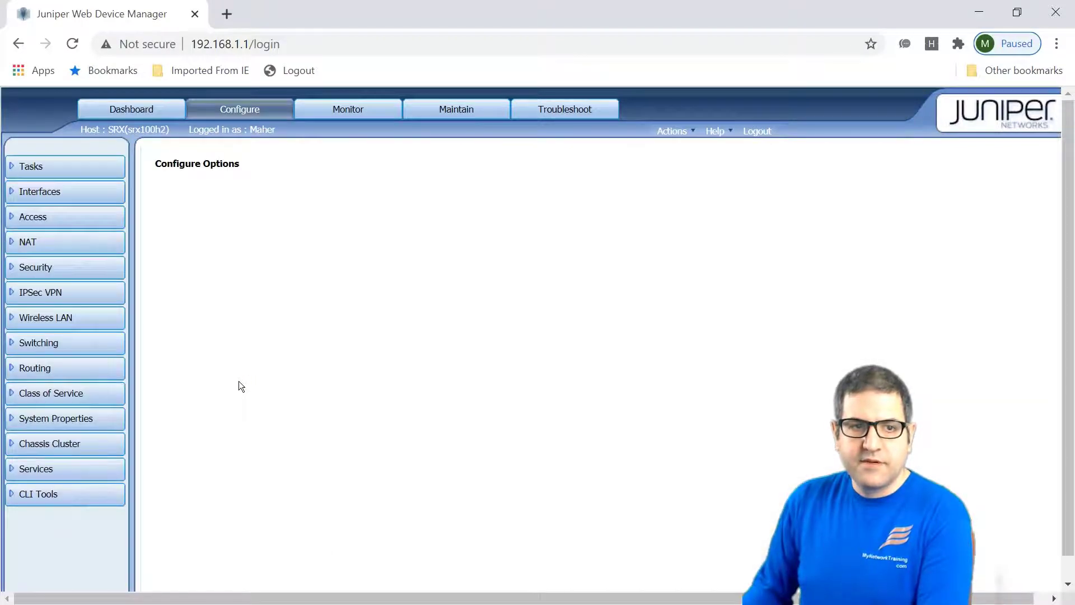
click(123, 109)
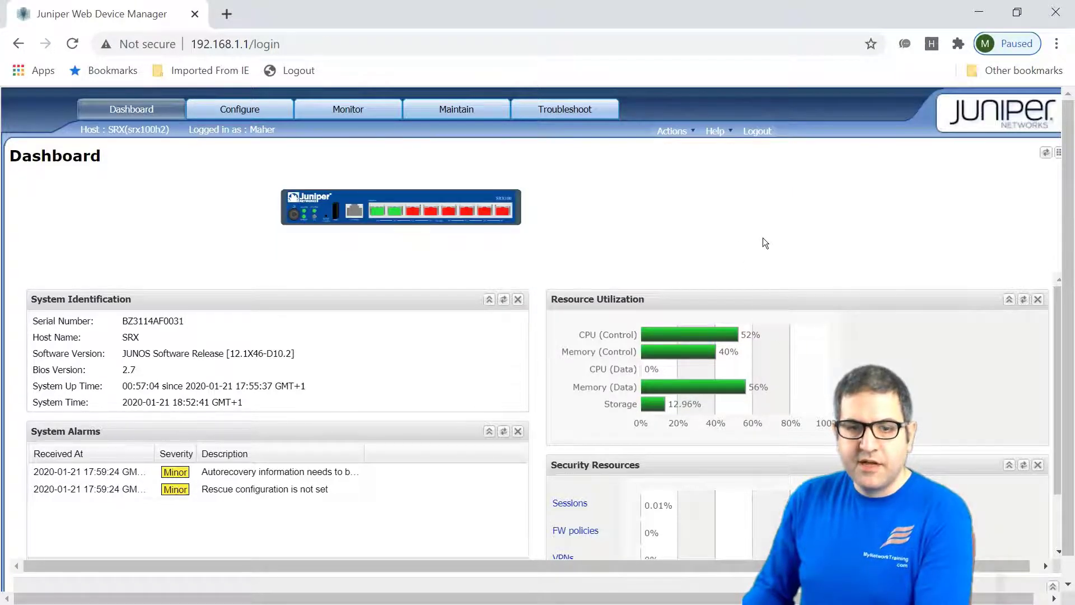
mouse_move(713, 354)
scroll(694, 475, down, 2)
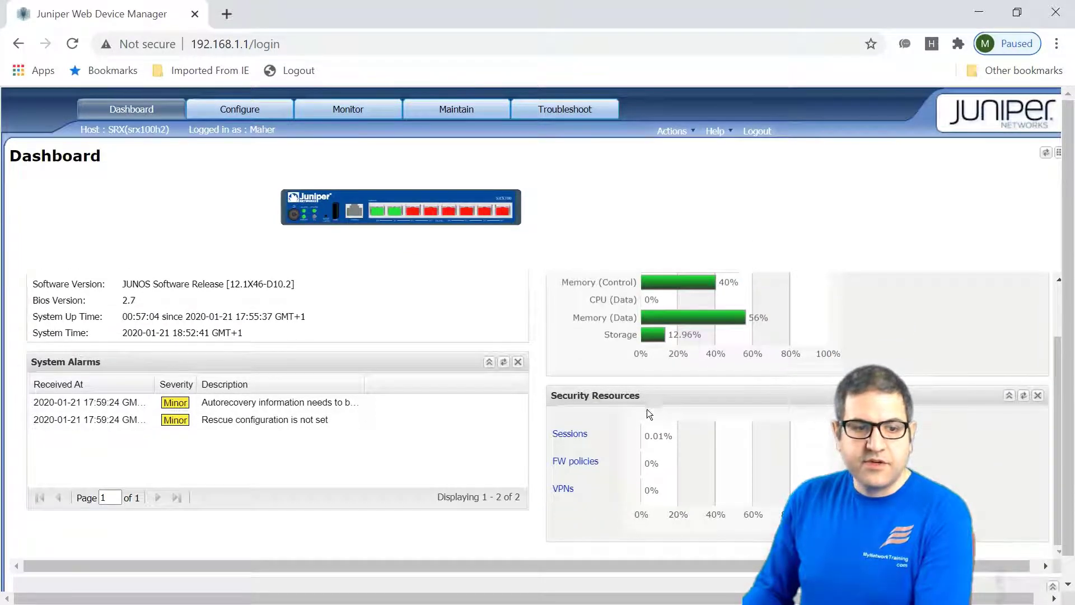
scroll(616, 407, up, 2)
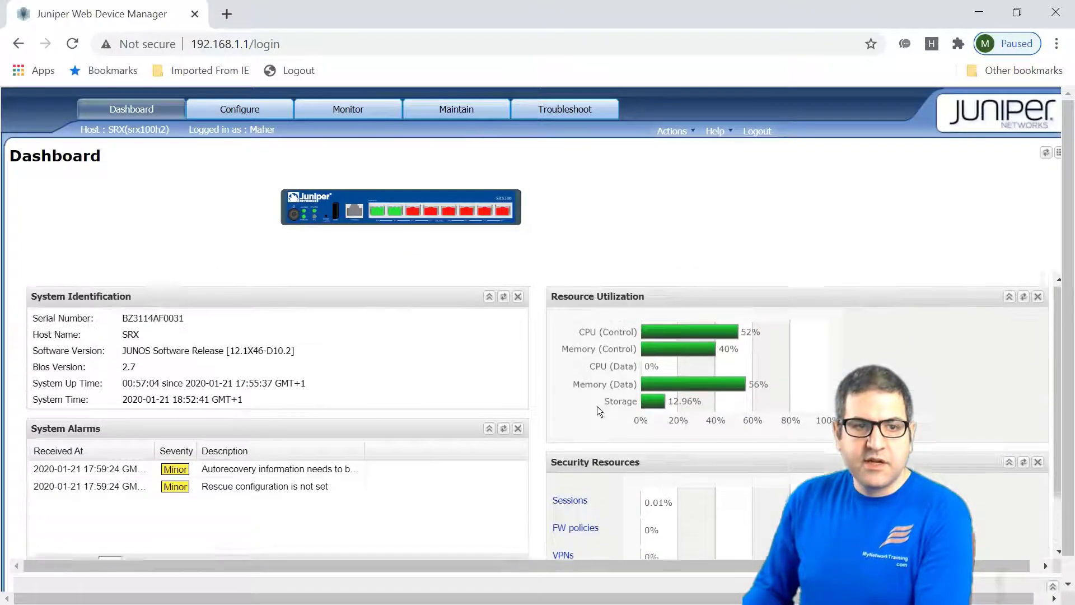
In Configure, expand the NAT, Security, Wireless LAN and Switching sidebar sections.
click(248, 113)
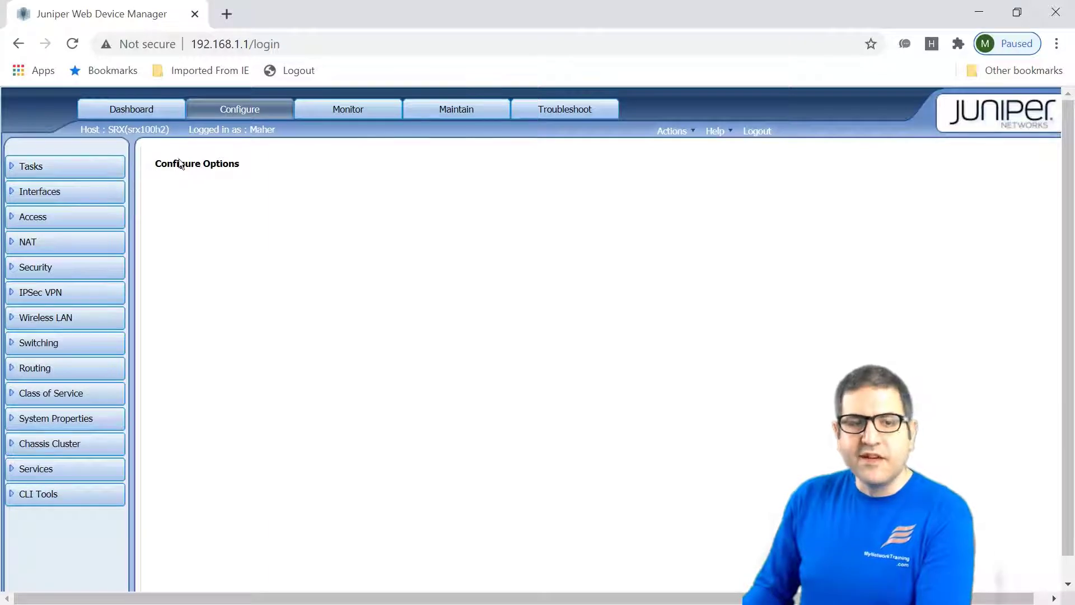
click(67, 246)
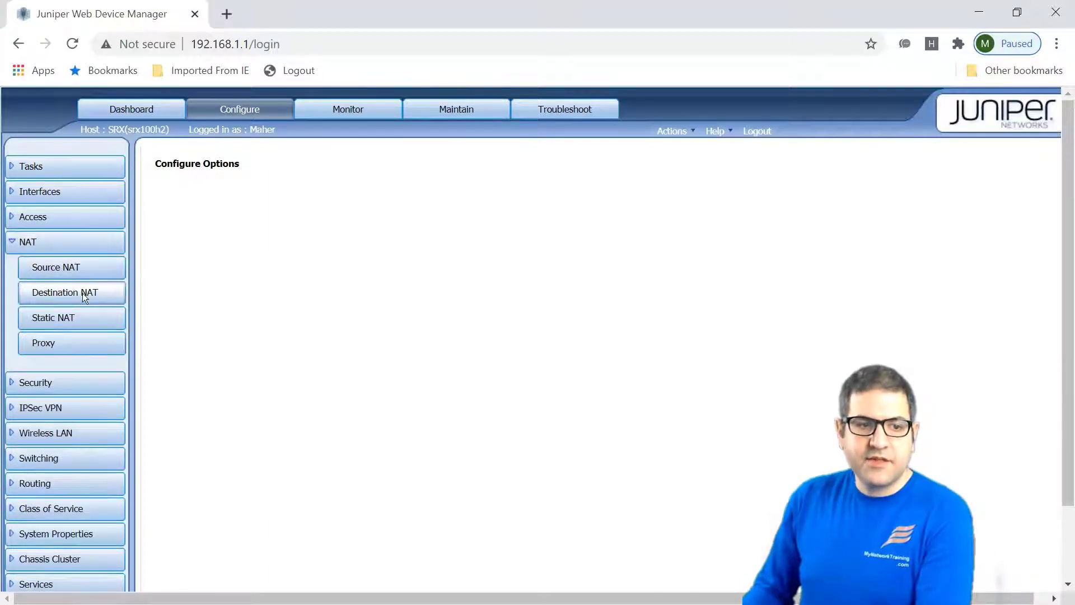
click(77, 376)
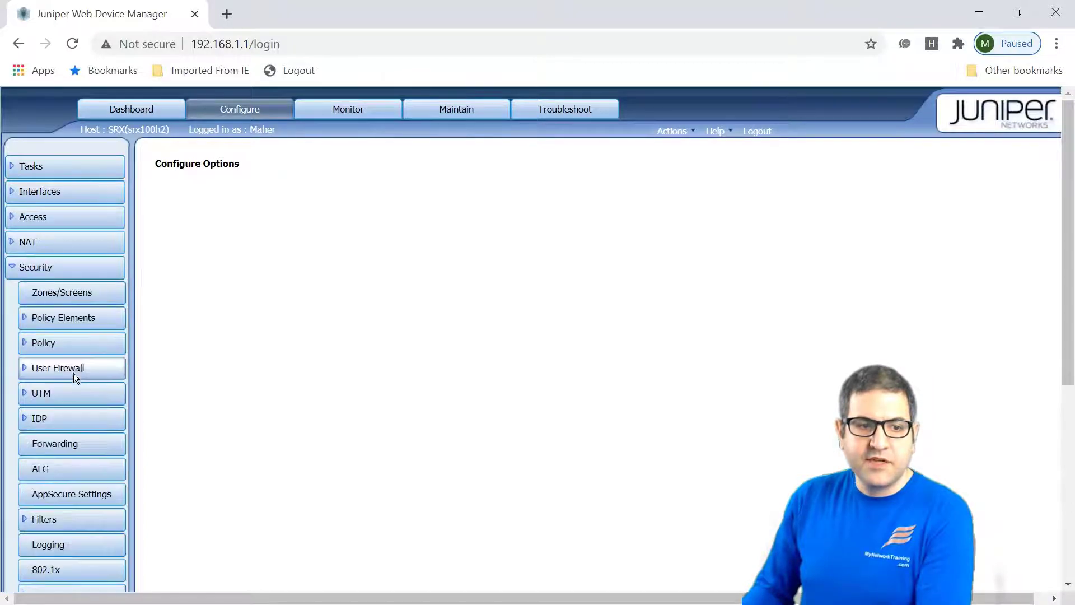
scroll(64, 336, down, 2)
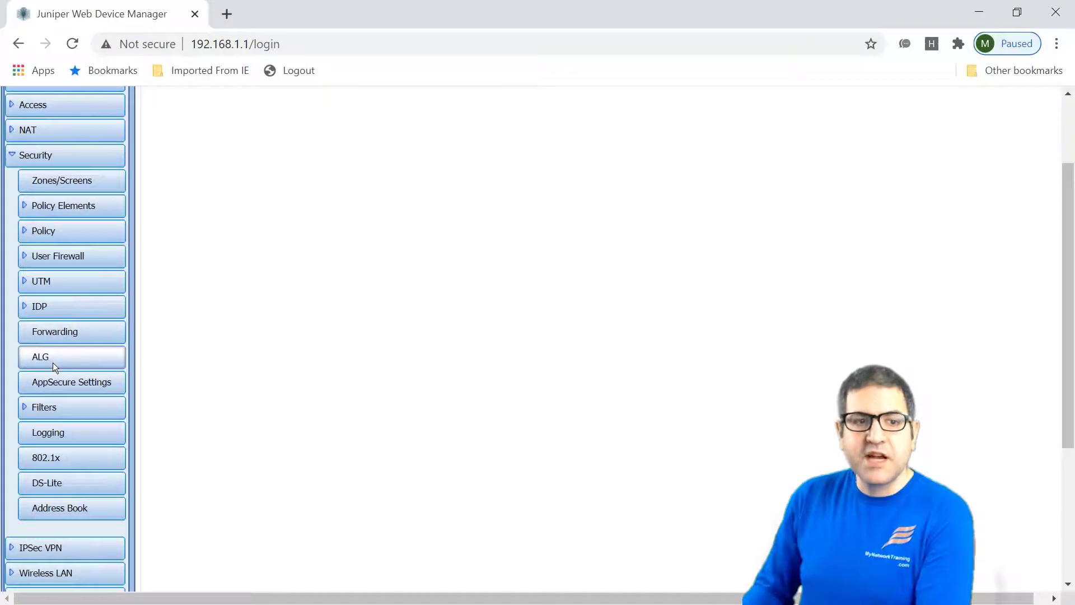
scroll(106, 250, down, 8)
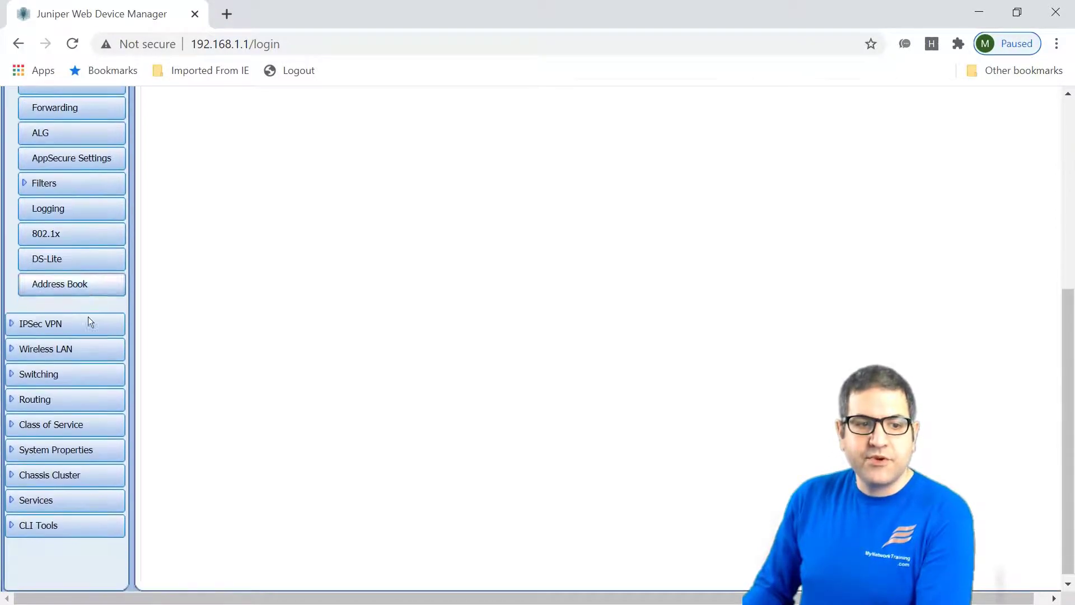
scroll(62, 325, up, 6)
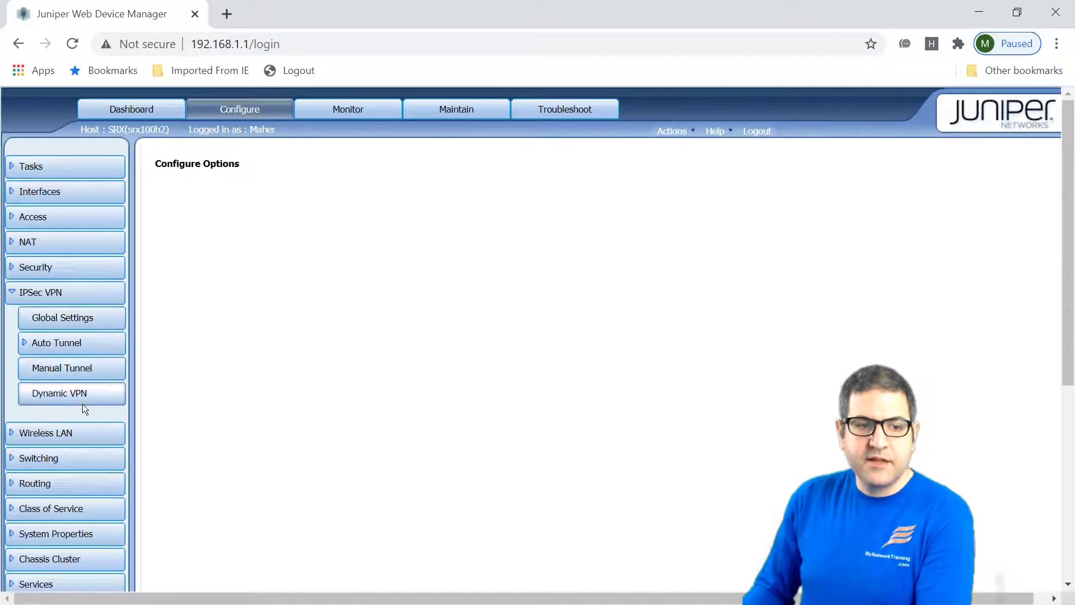
click(49, 437)
click(55, 408)
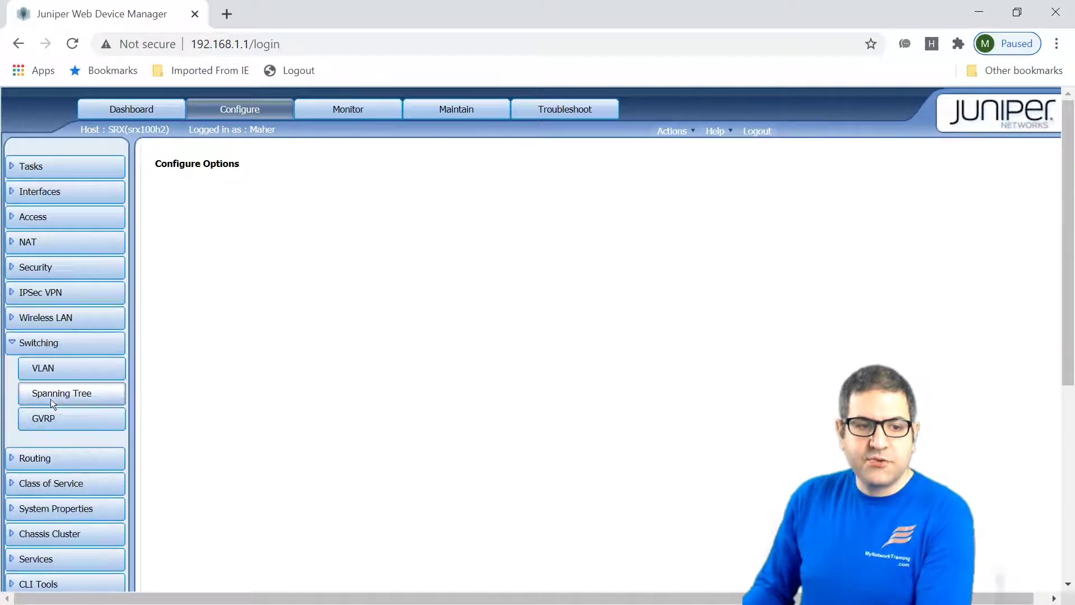
scroll(61, 400, down, 2)
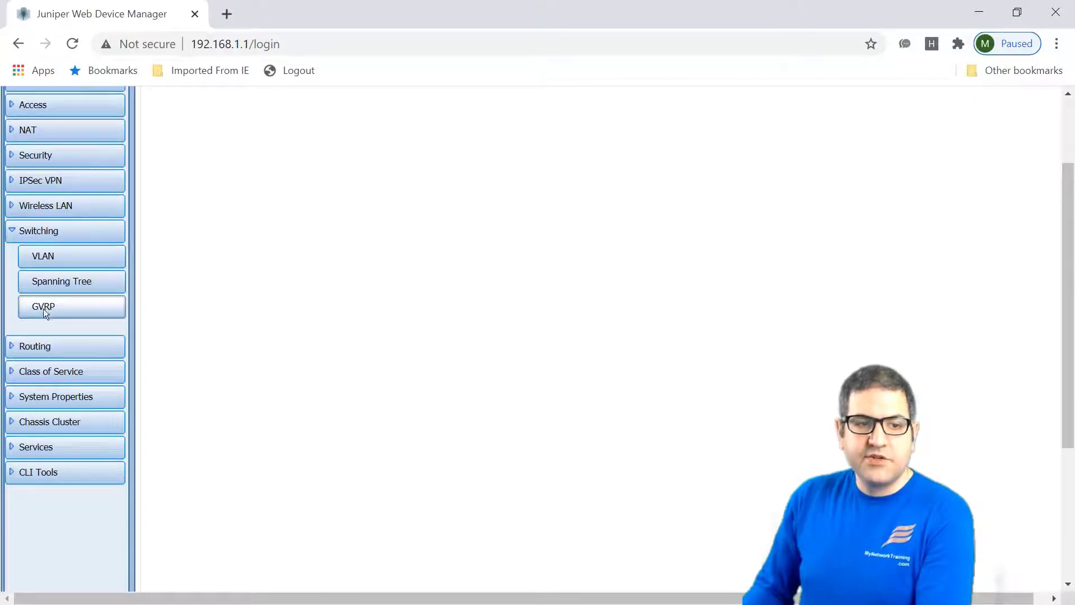
scroll(90, 314, down, 2)
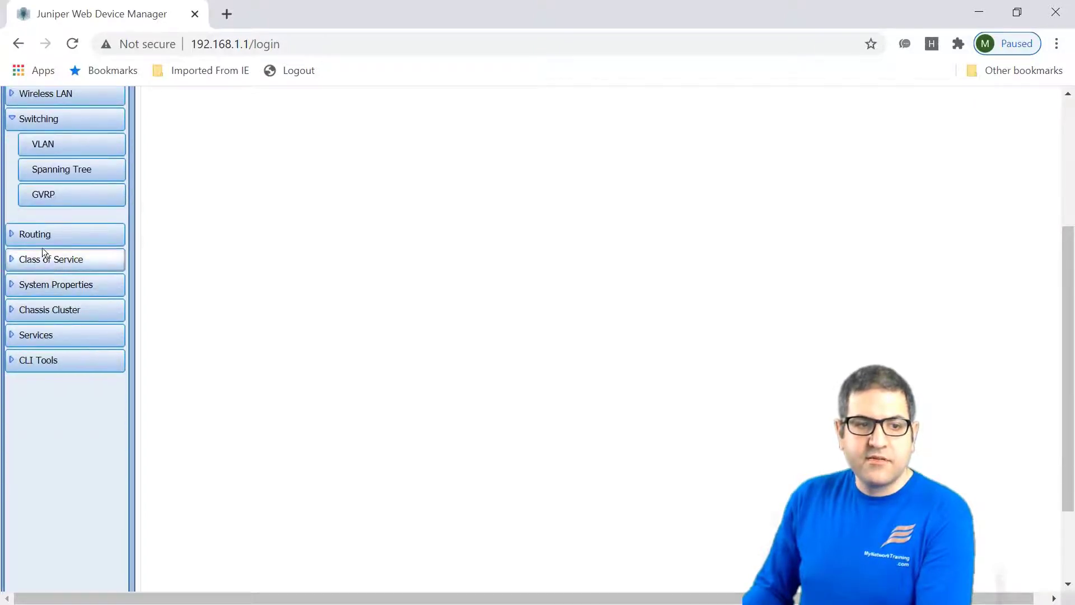
Expand the Routing, Class of Service, System Properties and CLI Tools sections.
click(46, 239)
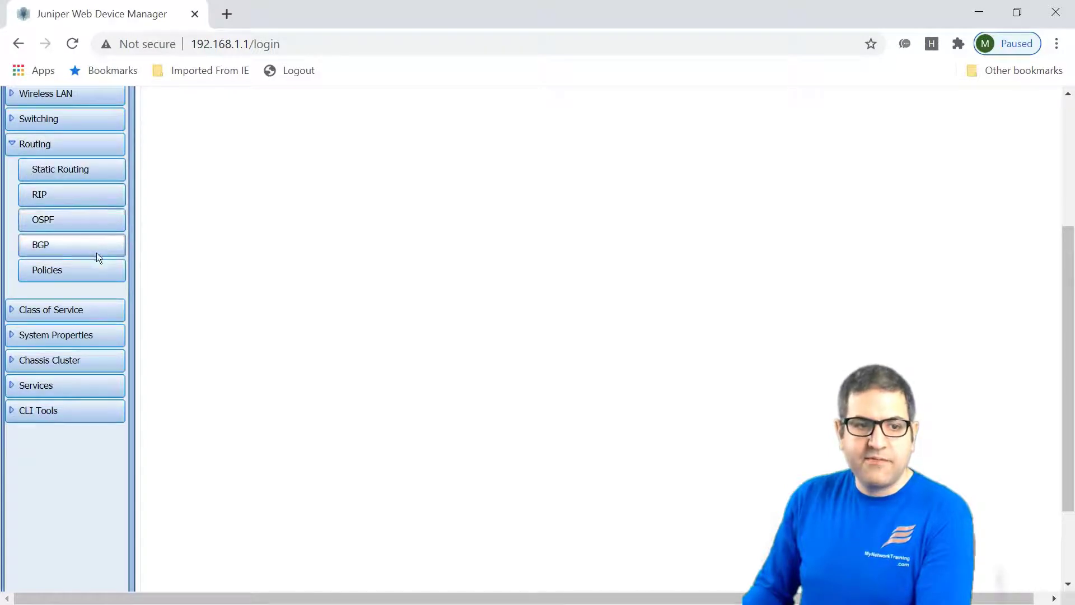
click(72, 311)
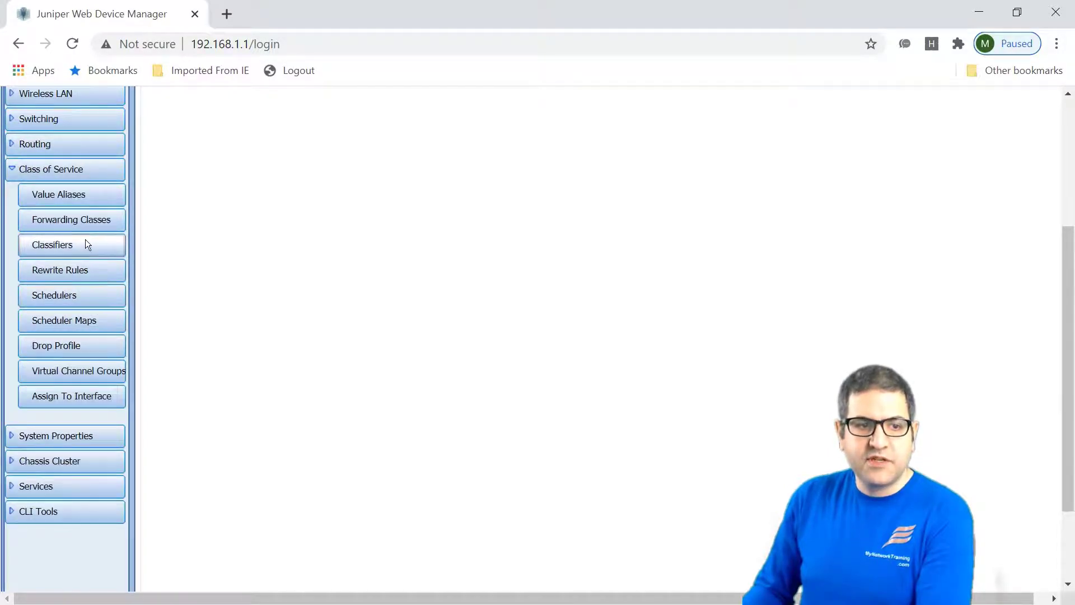
scroll(78, 256, down, 2)
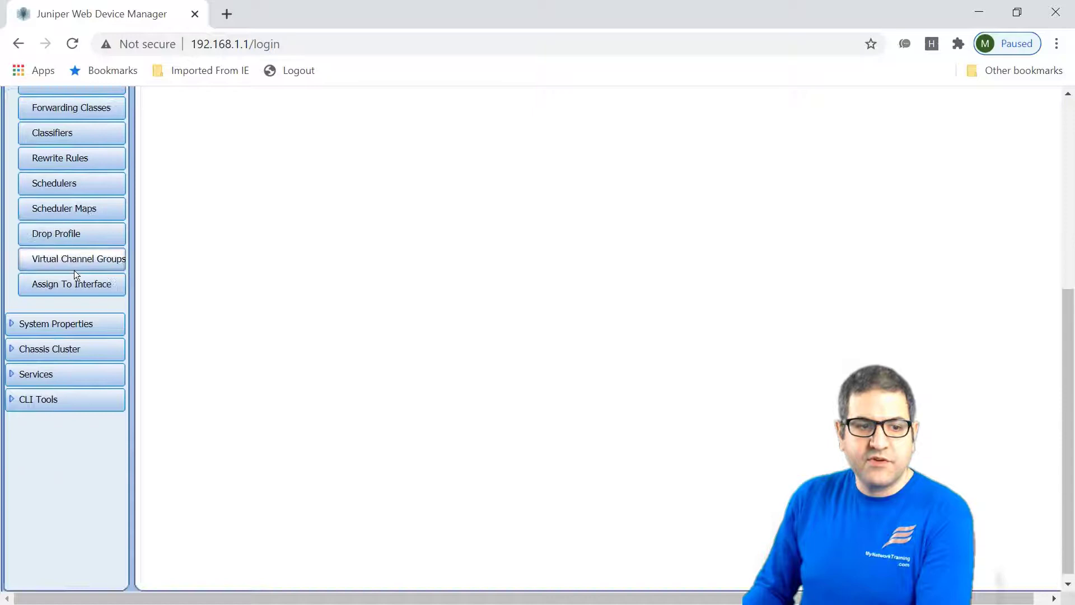
click(63, 324)
scroll(66, 322, up, 2)
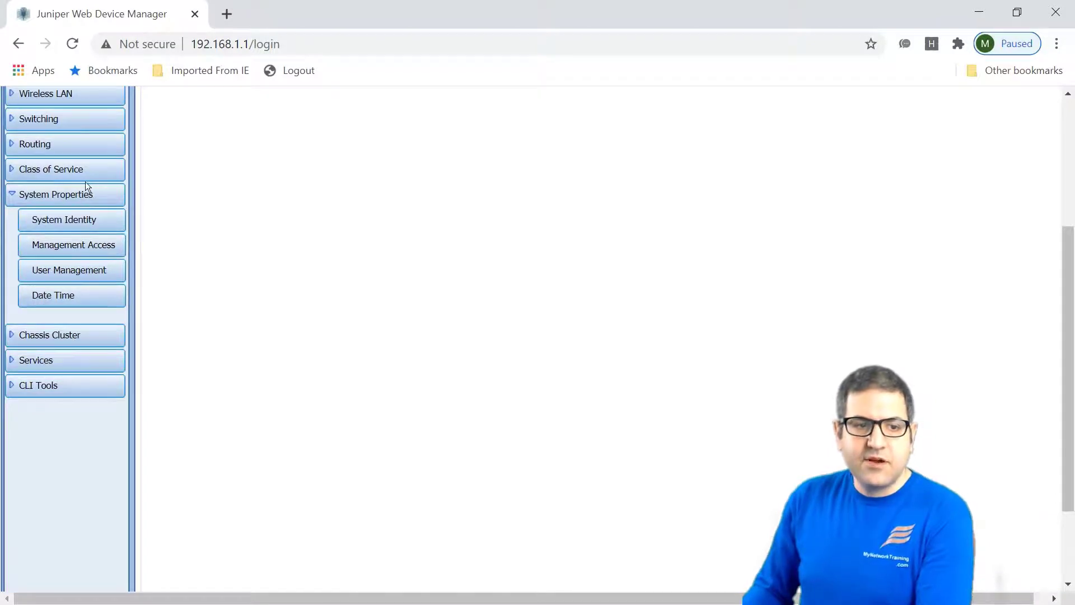
click(52, 384)
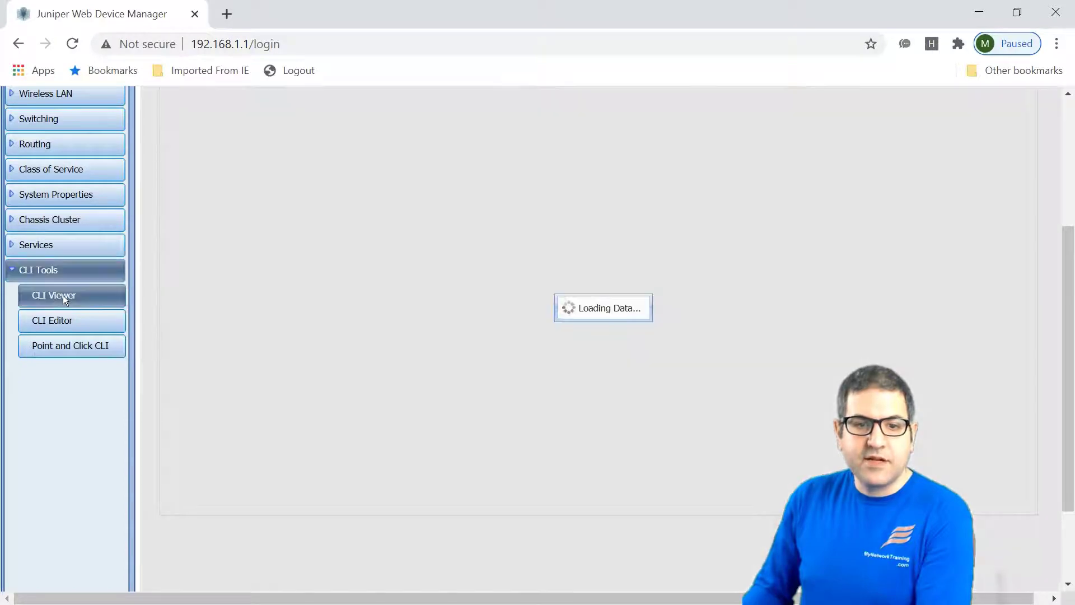
Review the device's current configuration as CLI text in J-Web.
click(55, 296)
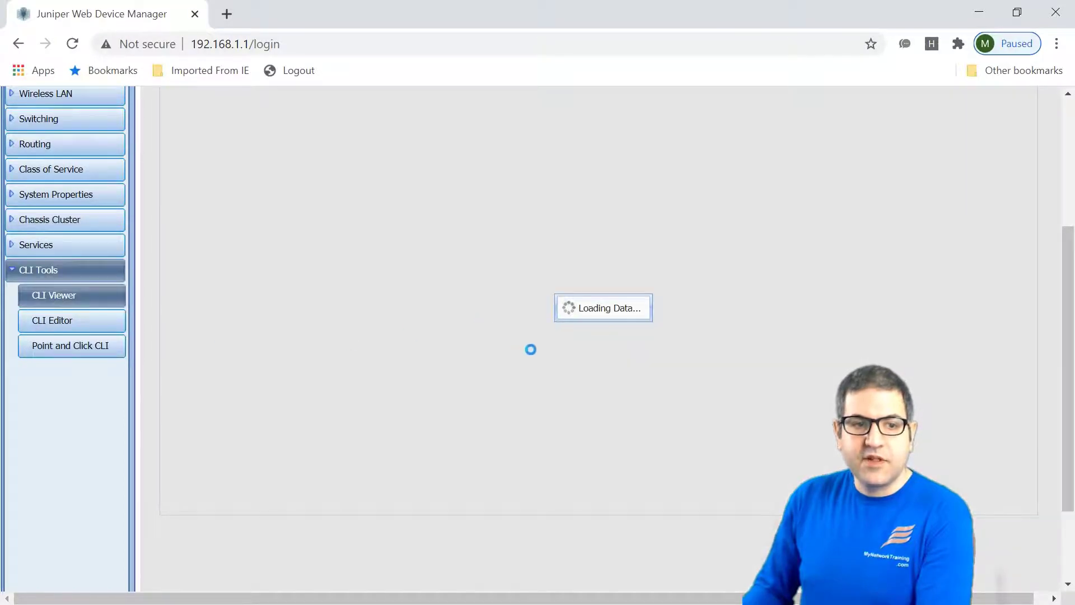
scroll(531, 396, up, 4)
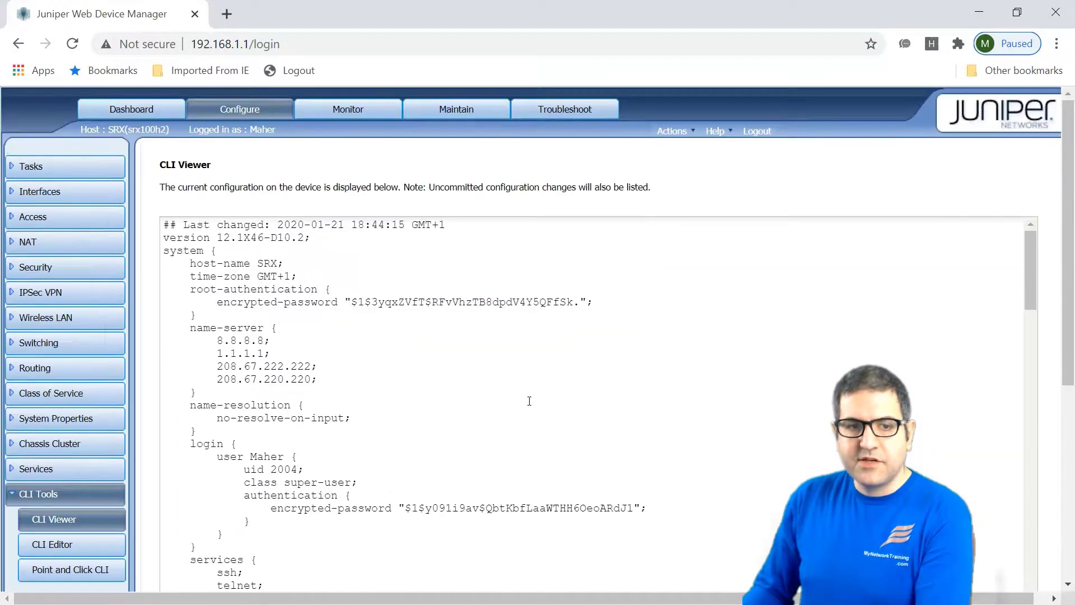
scroll(547, 336, down, 15)
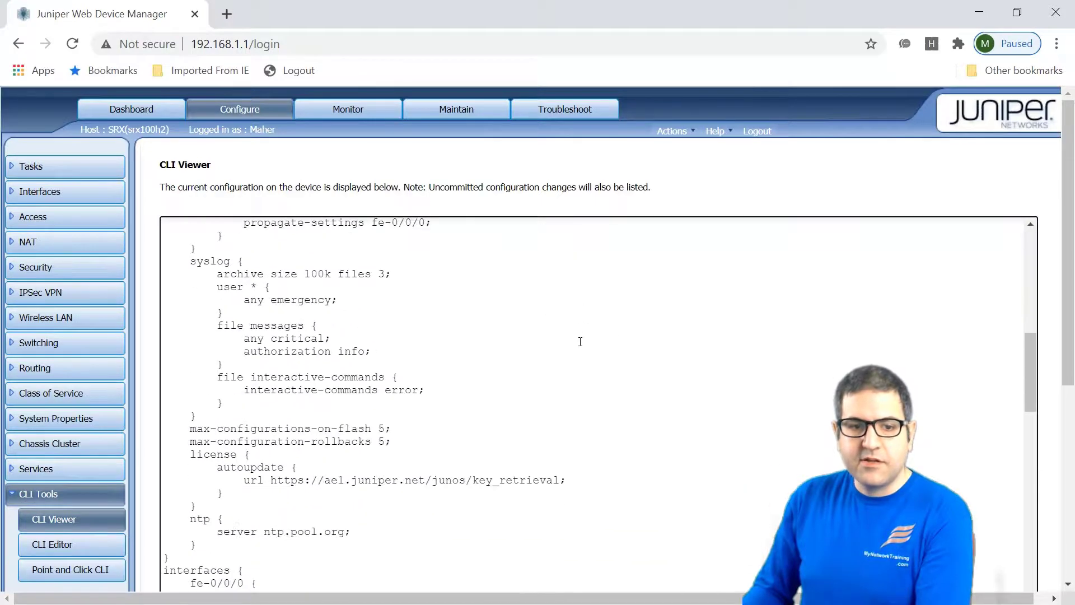
scroll(664, 351, down, 10)
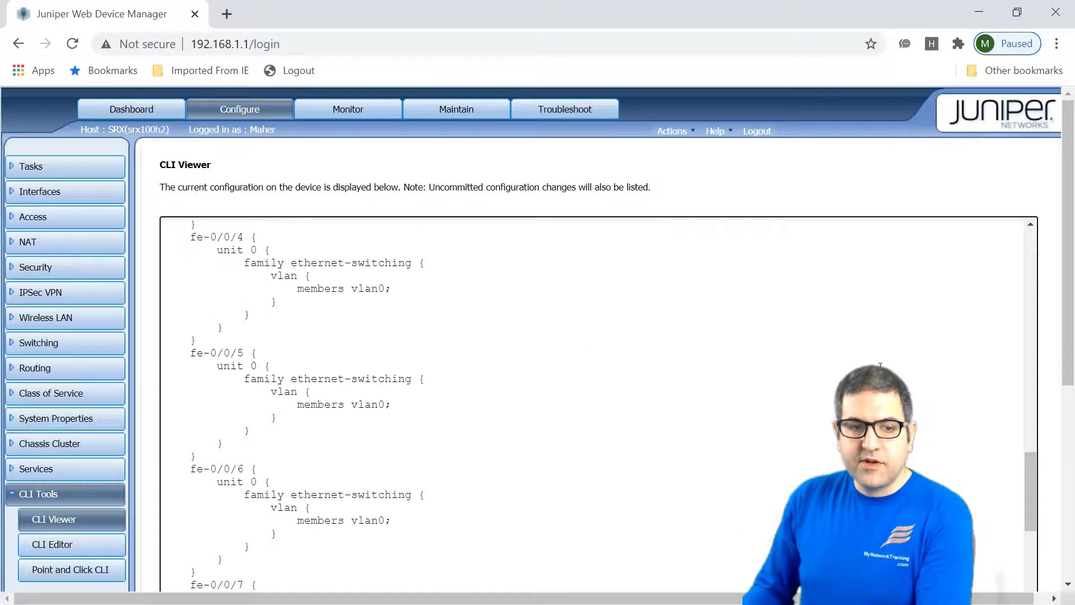
scroll(789, 187, down, 4)
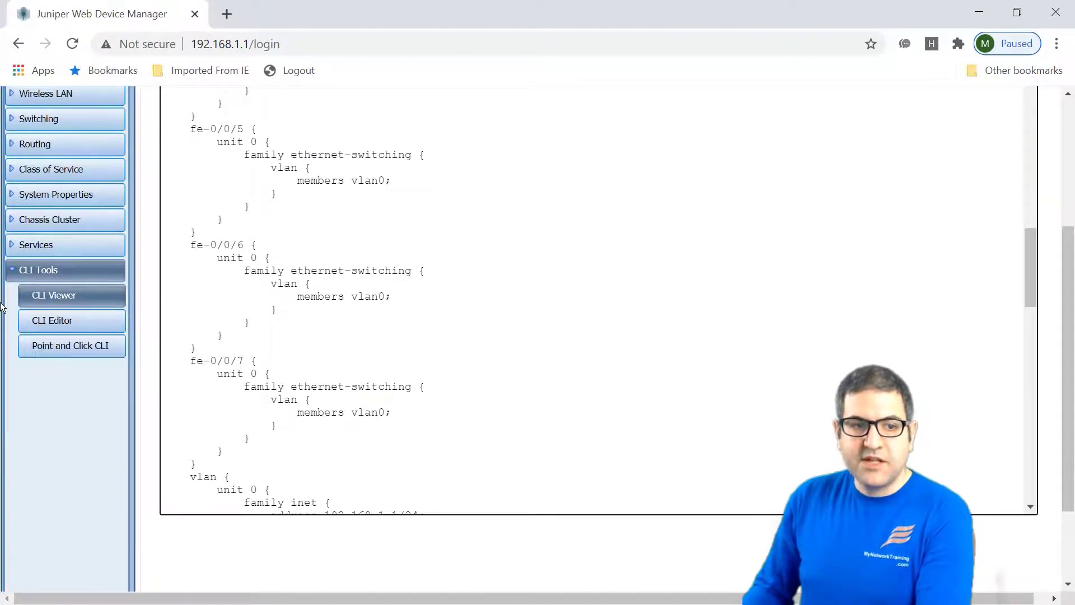
Open the CLI Editor and place the cursor right after SRX on the host-name line.
click(44, 323)
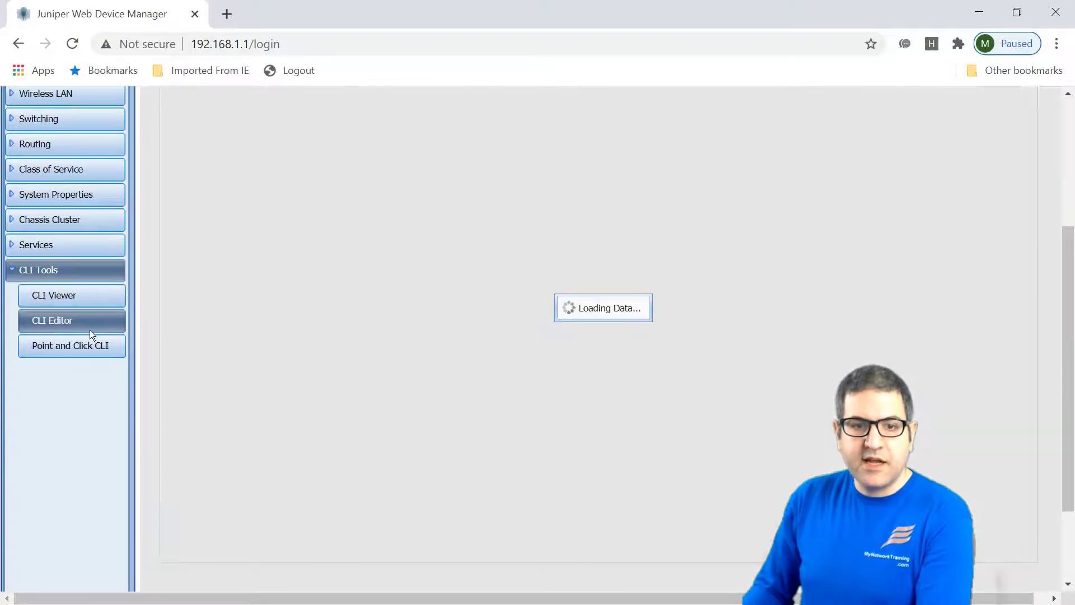
scroll(768, 284, up, 5)
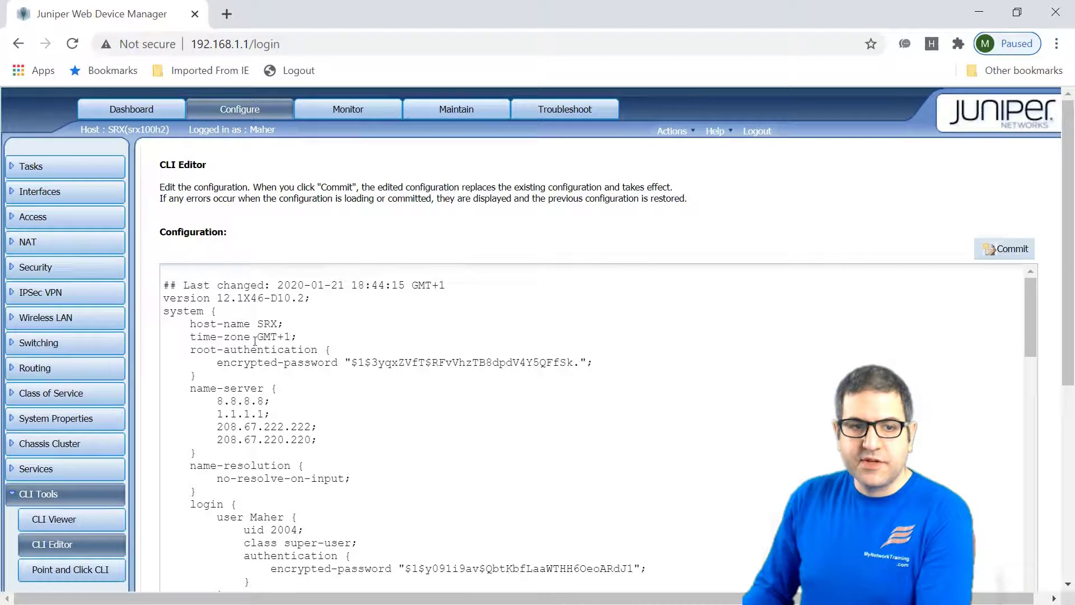
click(278, 322)
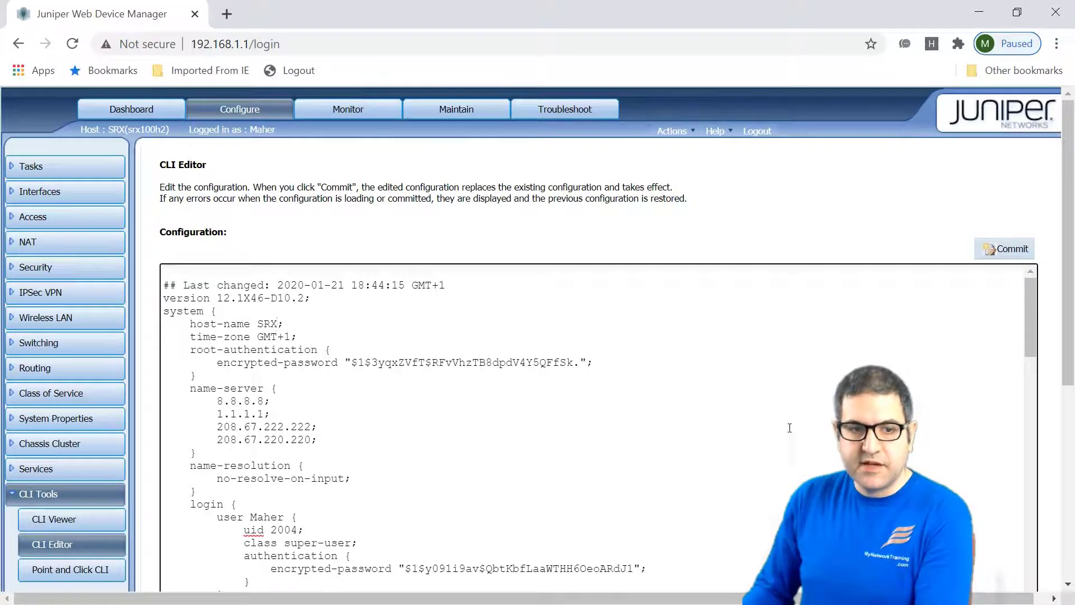
Change the host-name to SRX1 and commit the configuration, confirming with Ok.
text(1)
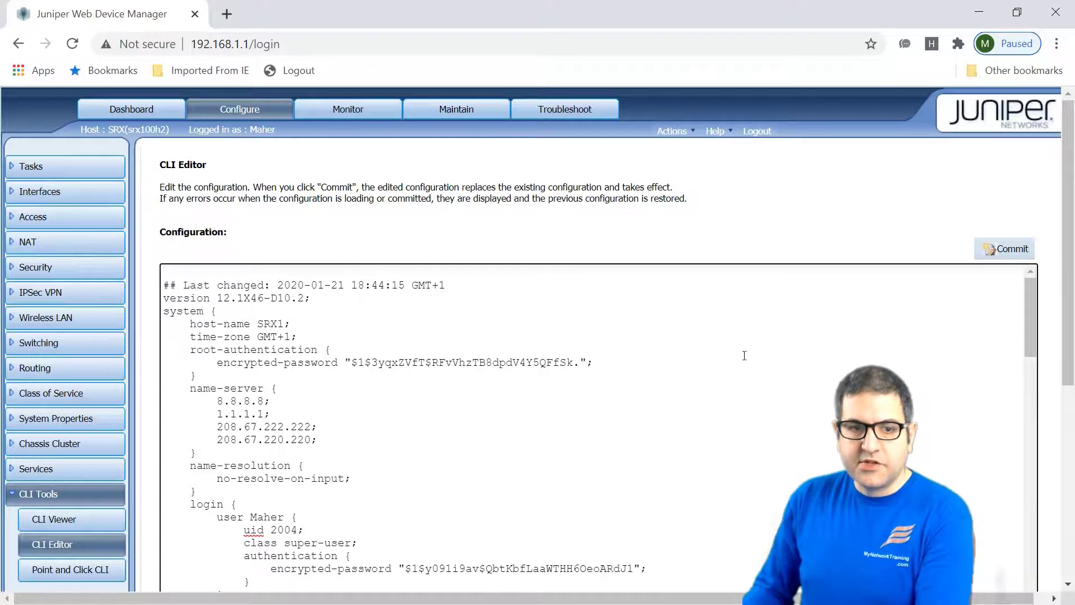
click(1005, 252)
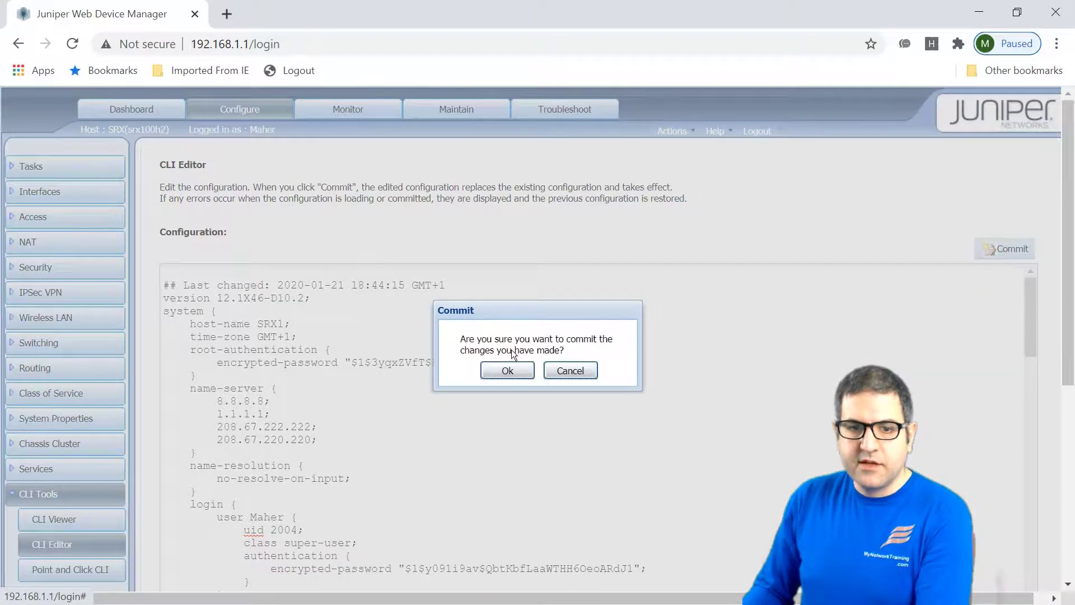
click(502, 368)
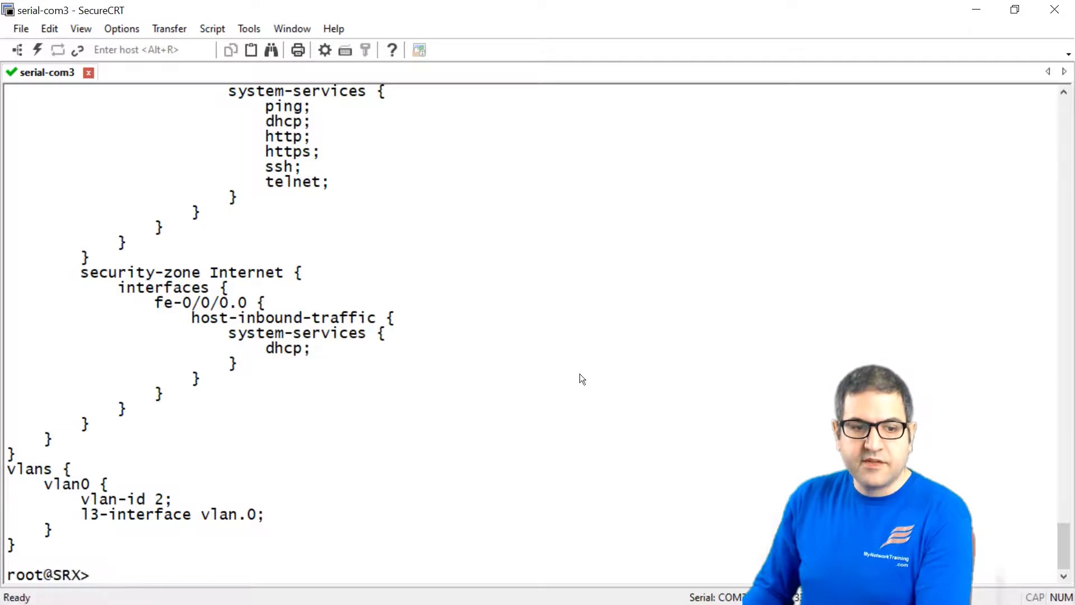
Clear the SecureCRT console screen and bring up a fresh prompt.
right_click(606, 287)
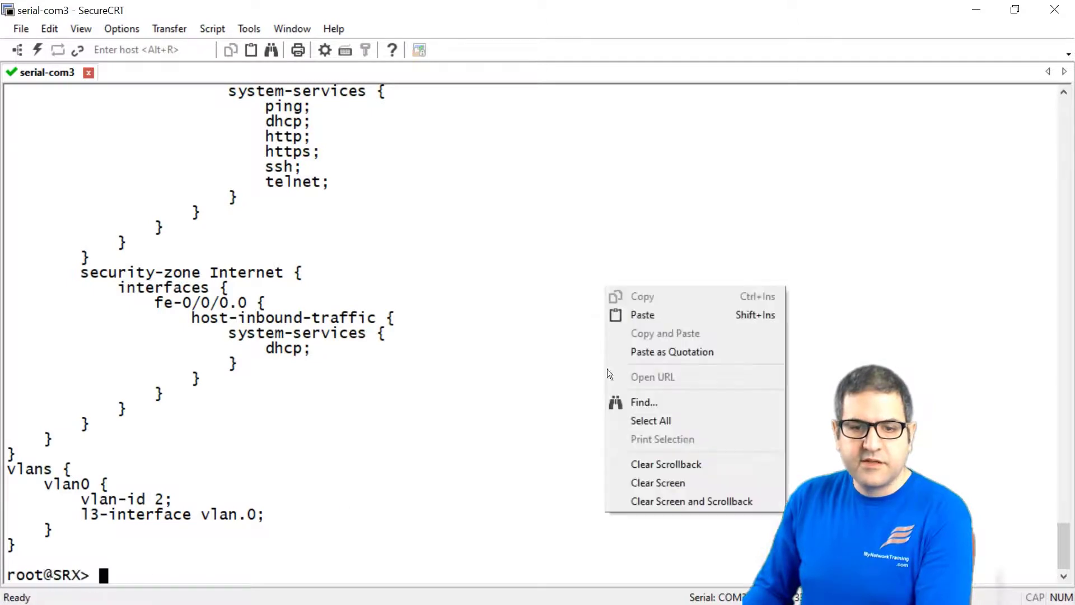
click(674, 483)
key(Return)
key(Return)
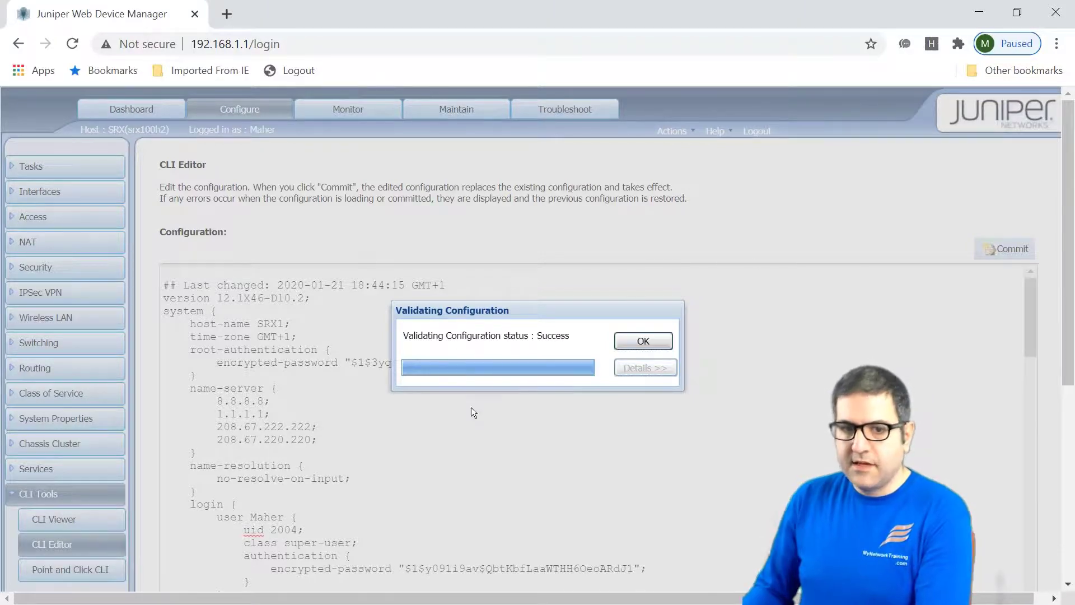
Dismiss the validation message and confirm the console prompt now reads root@SRX1>, then return to J-Web.
click(644, 340)
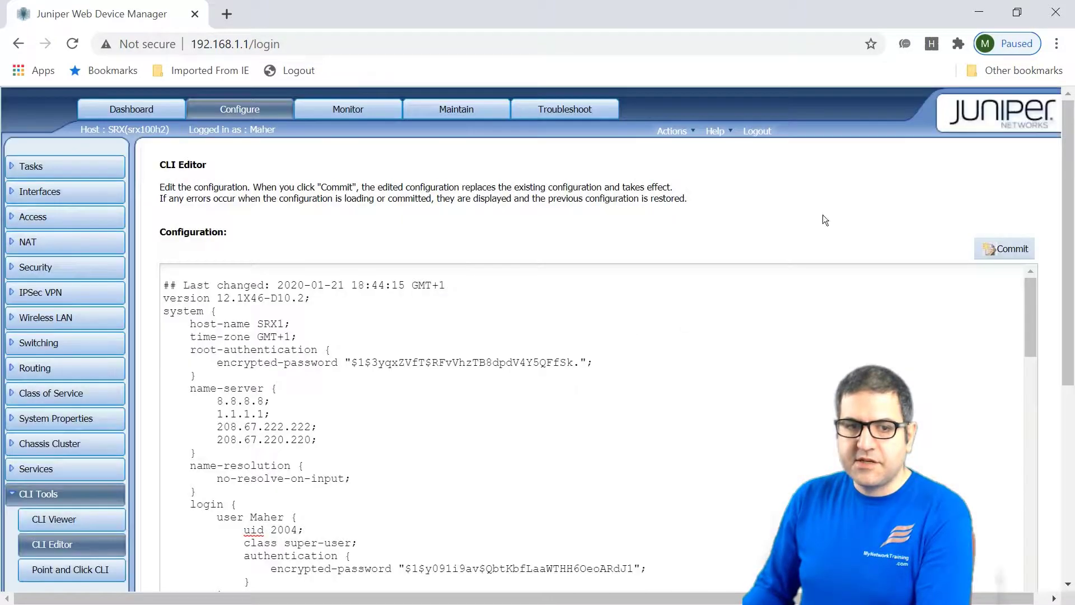
click(977, 8)
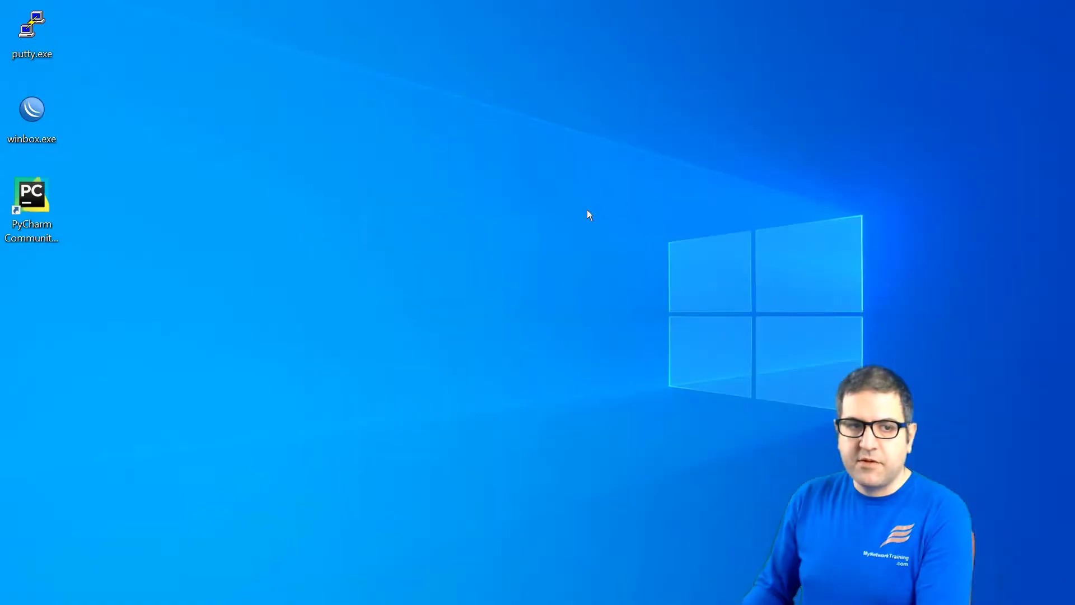
key(alt+Tab)
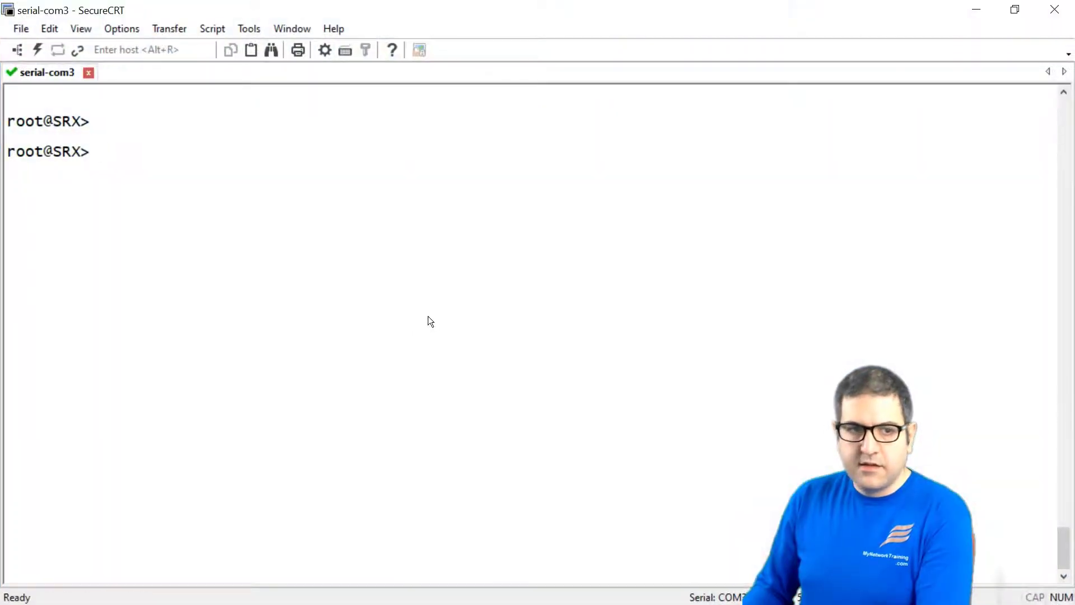
key(Return)
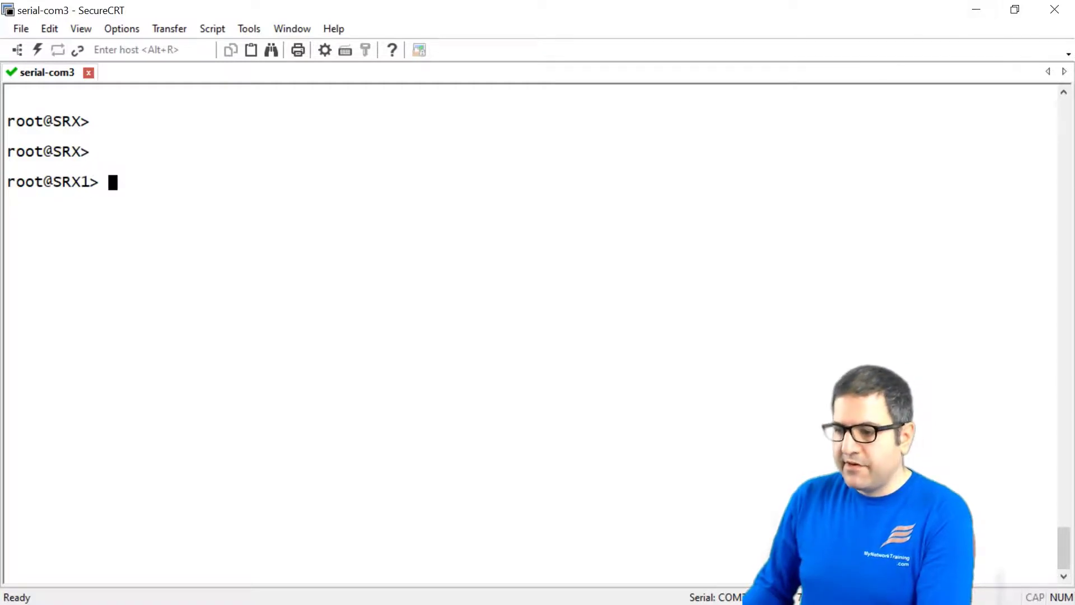
key(alt+Tab)
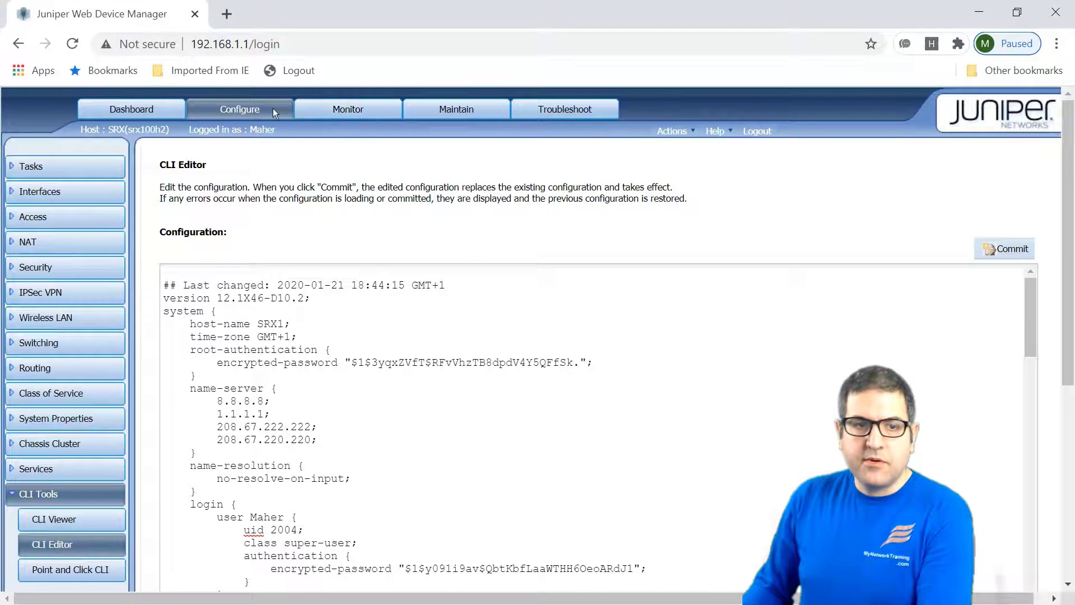
Go from Monitor to Maintain and expand Software to show Upload Package, Install Package and Downgrade.
click(344, 113)
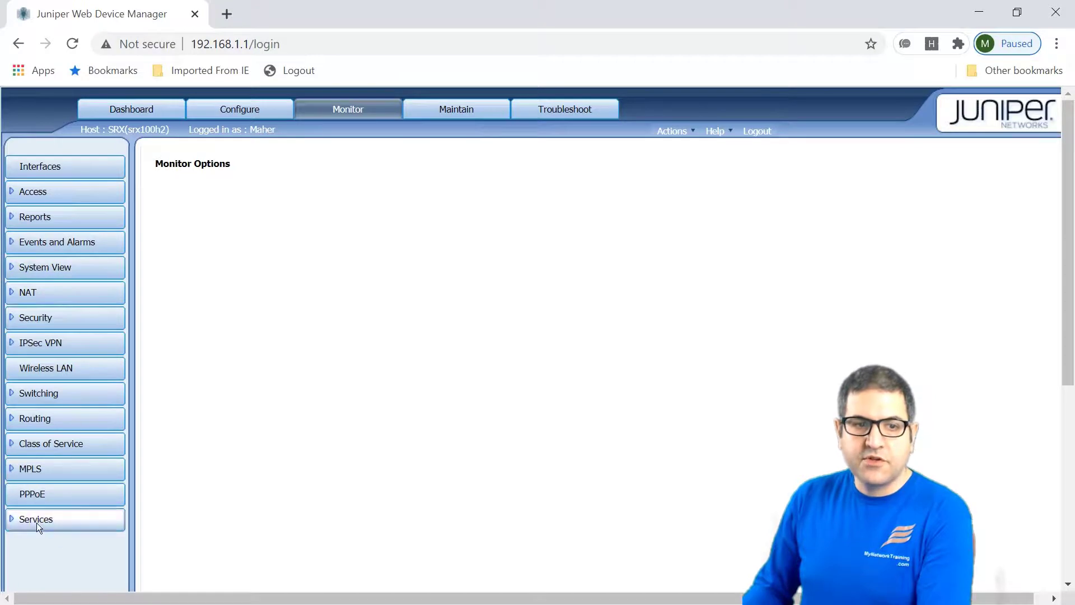
click(456, 106)
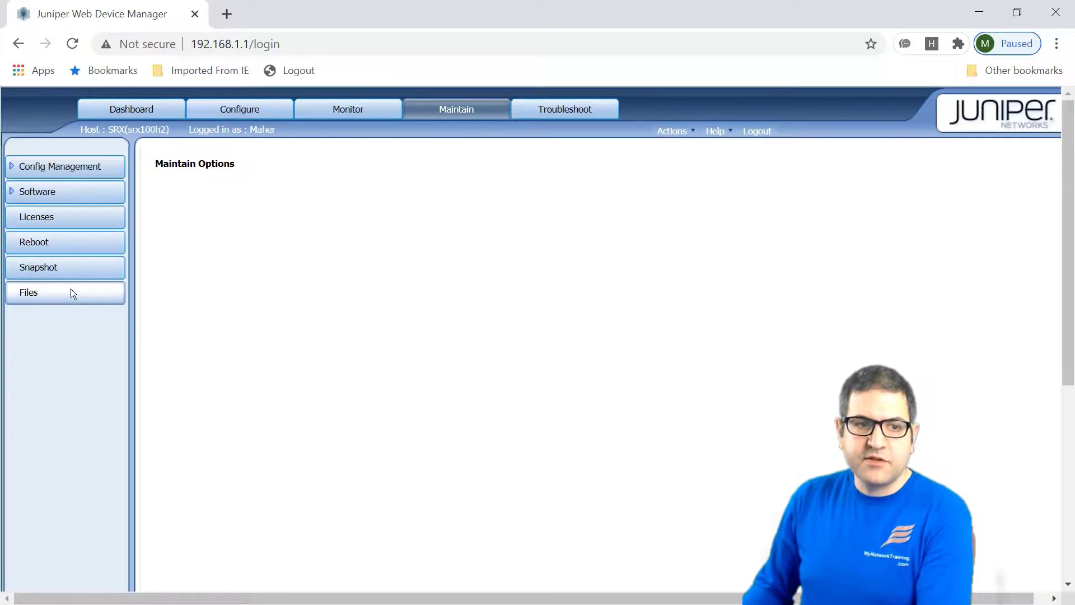
click(25, 191)
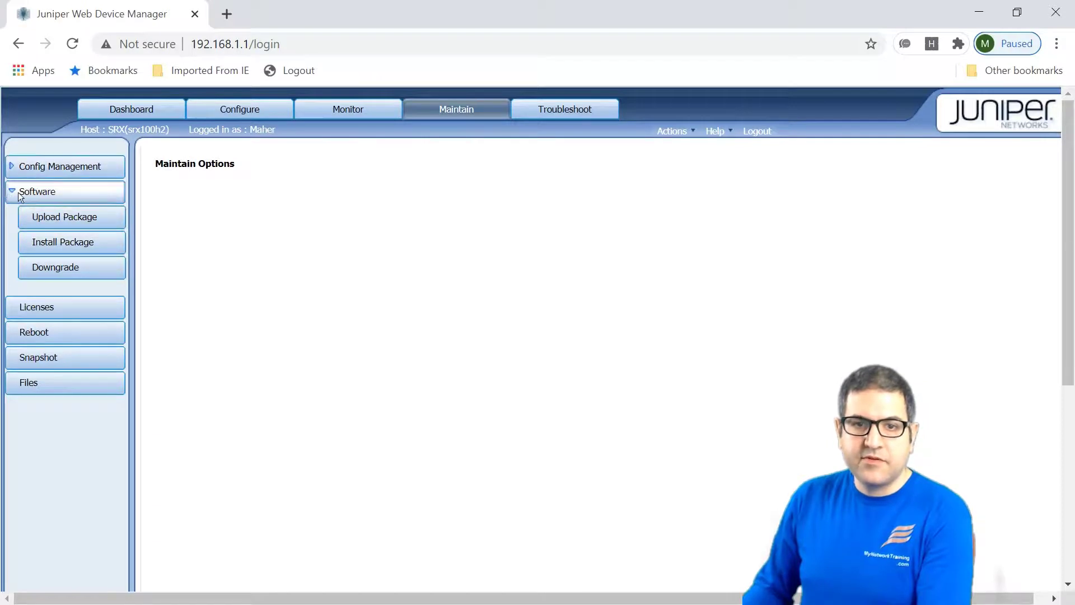
Open Troubleshoot's Ping Host tool and select the Remote Host field.
click(567, 111)
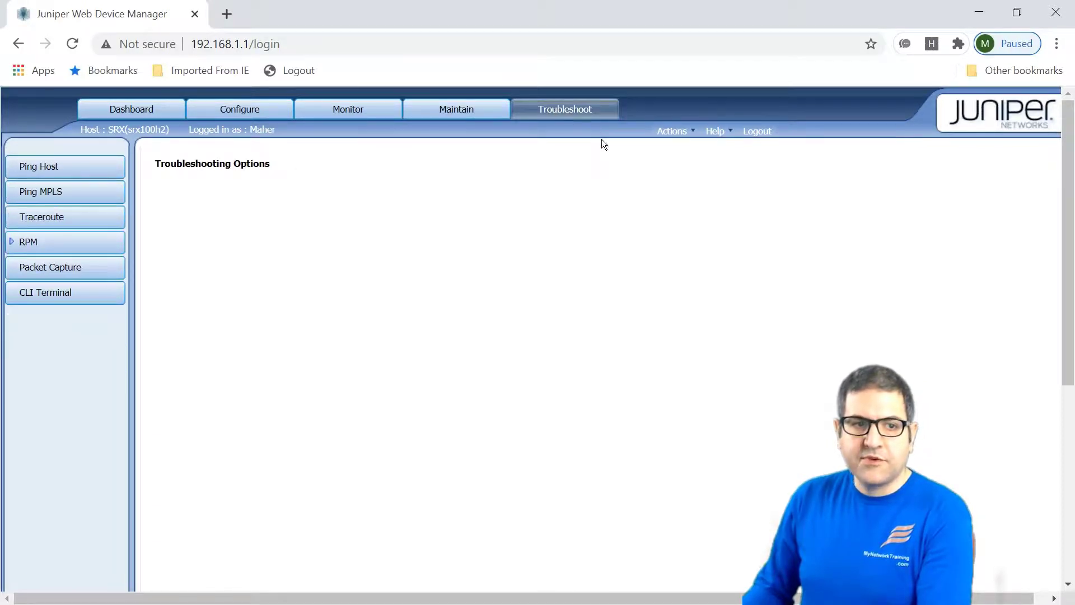
click(53, 165)
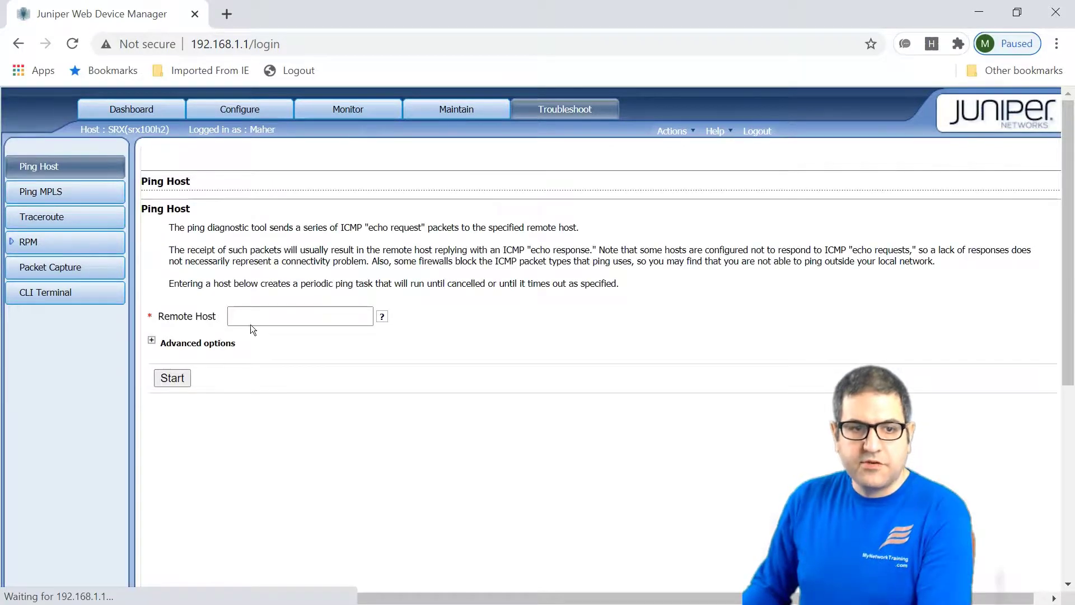
click(249, 321)
click(282, 454)
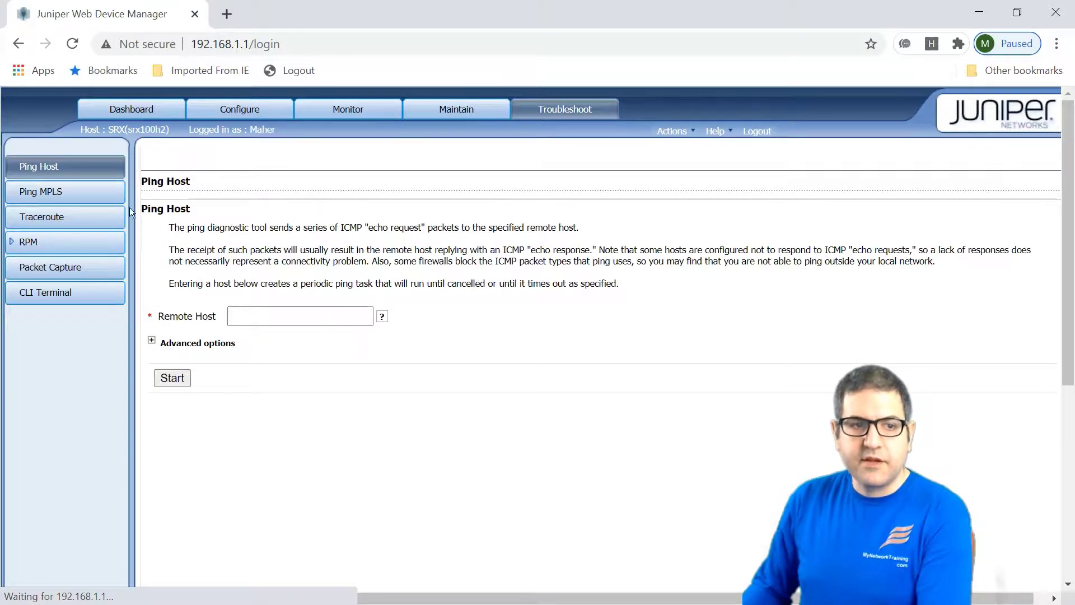
Visit the CLI Terminal page, then go back to the J-Web Dashboard.
click(46, 293)
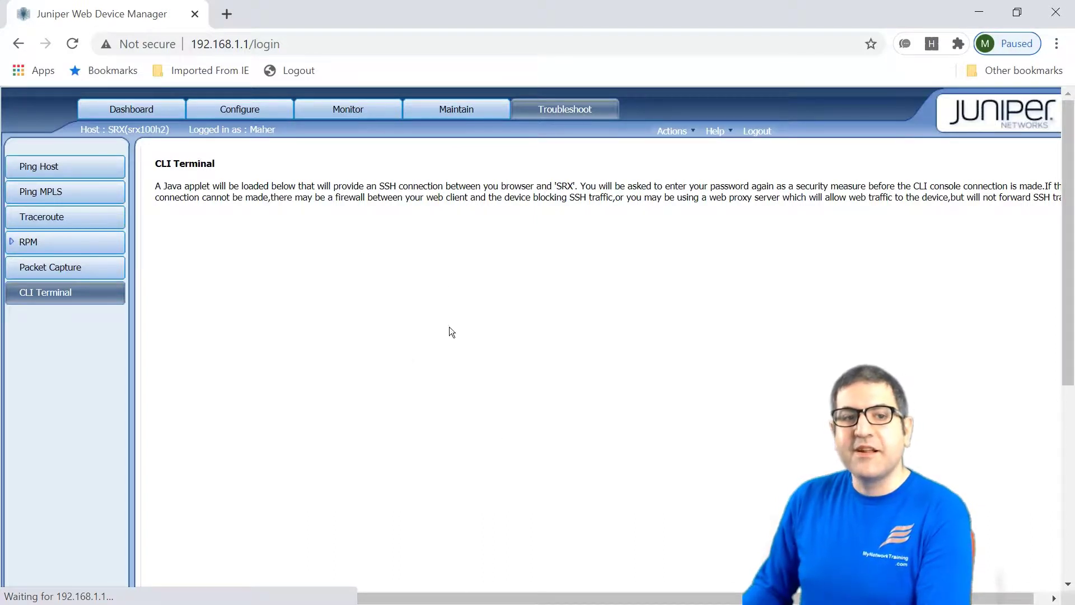
click(969, 8)
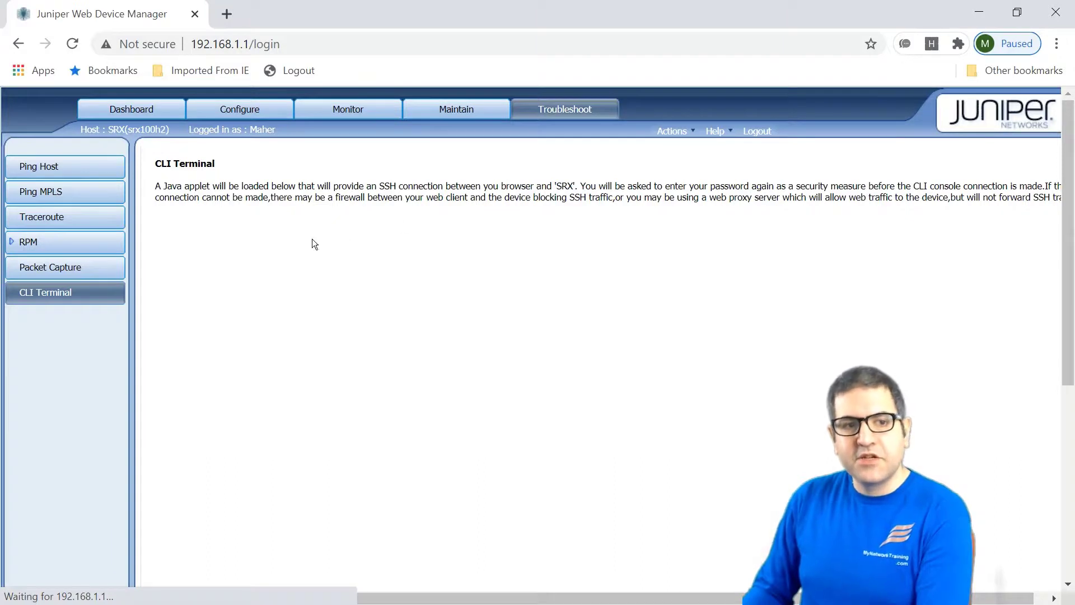
click(134, 109)
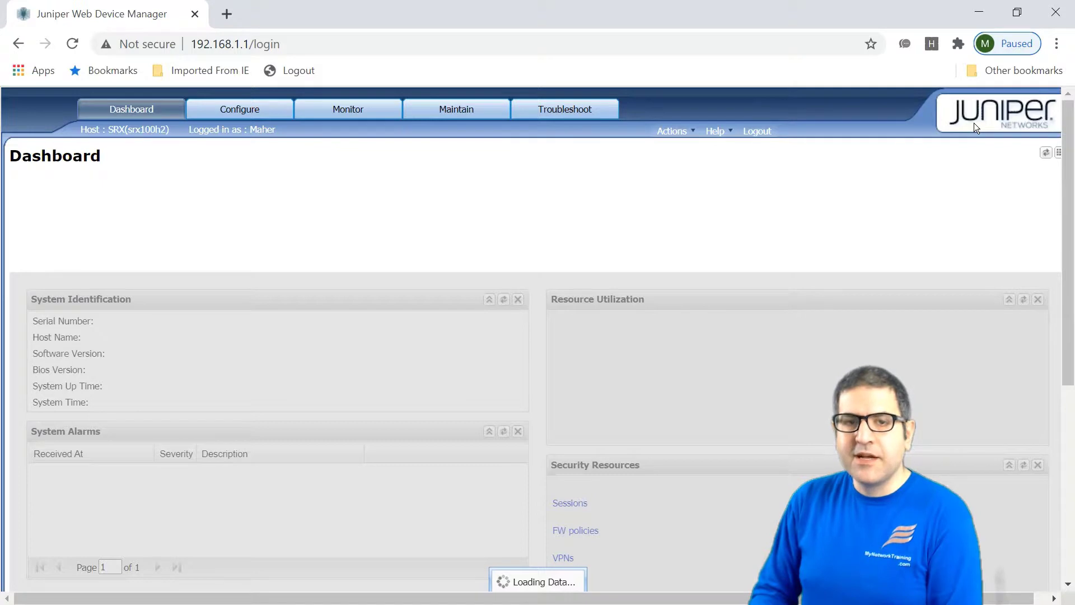
Load google.com in a new Chrome tab to test internet access, then return to J-Web.
key(ctrl+t)
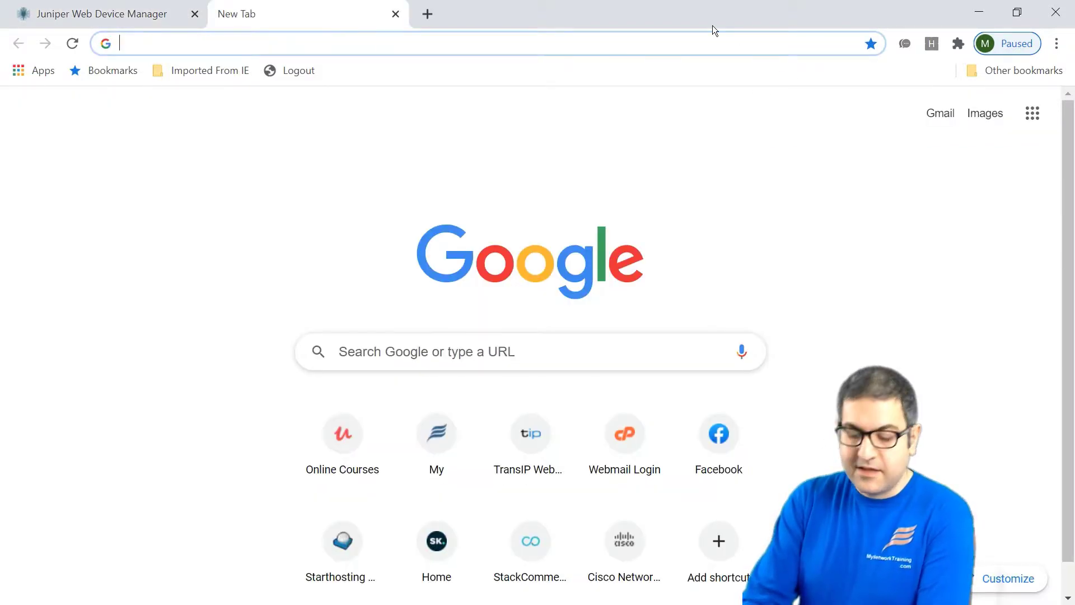
text(goog)
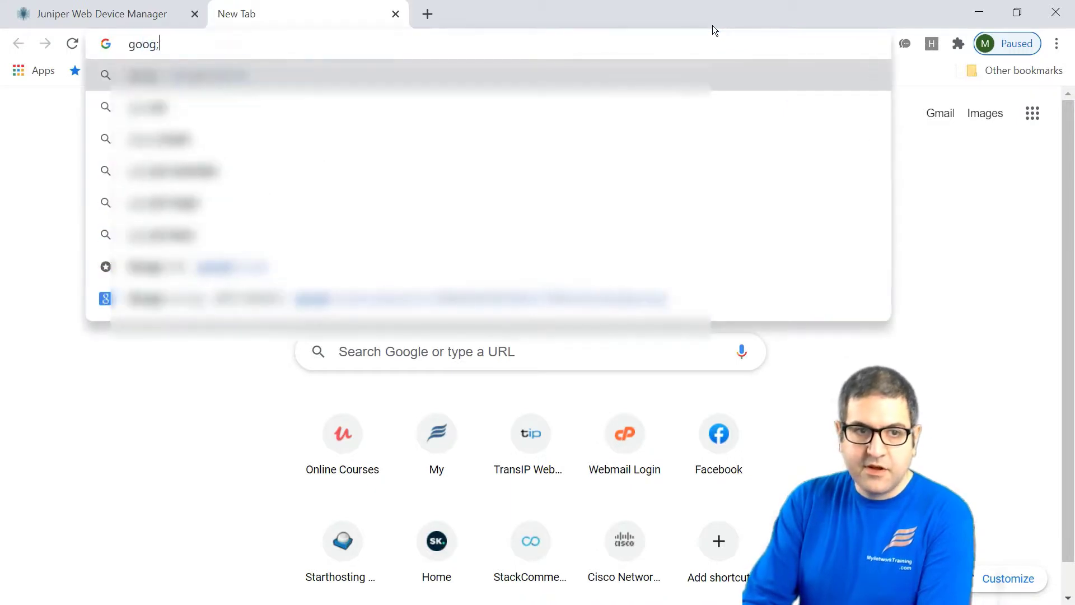
text(le.com/?hl=en-US)
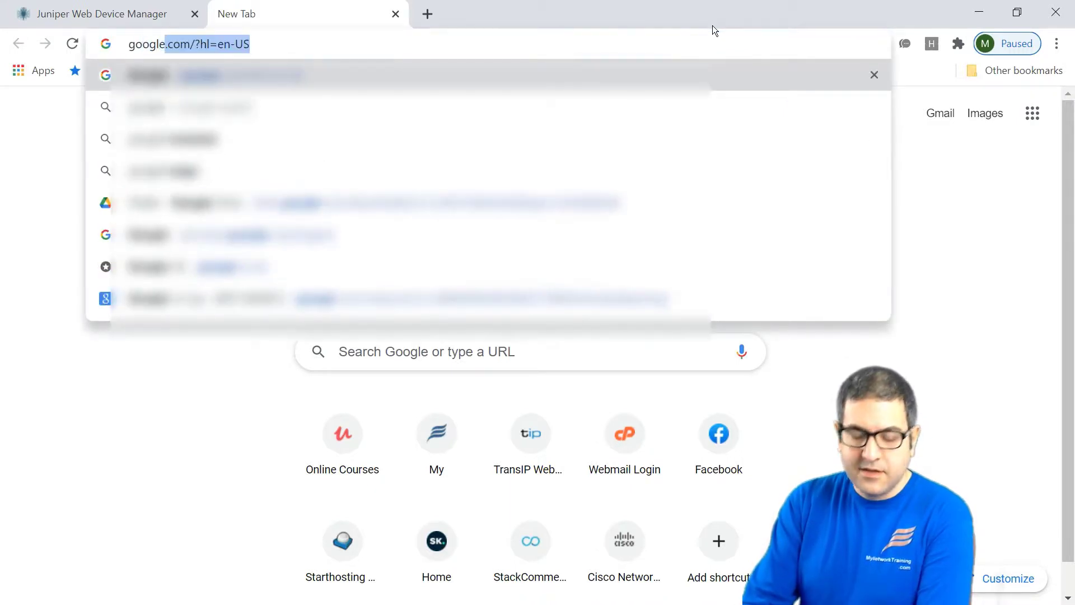
key(Return)
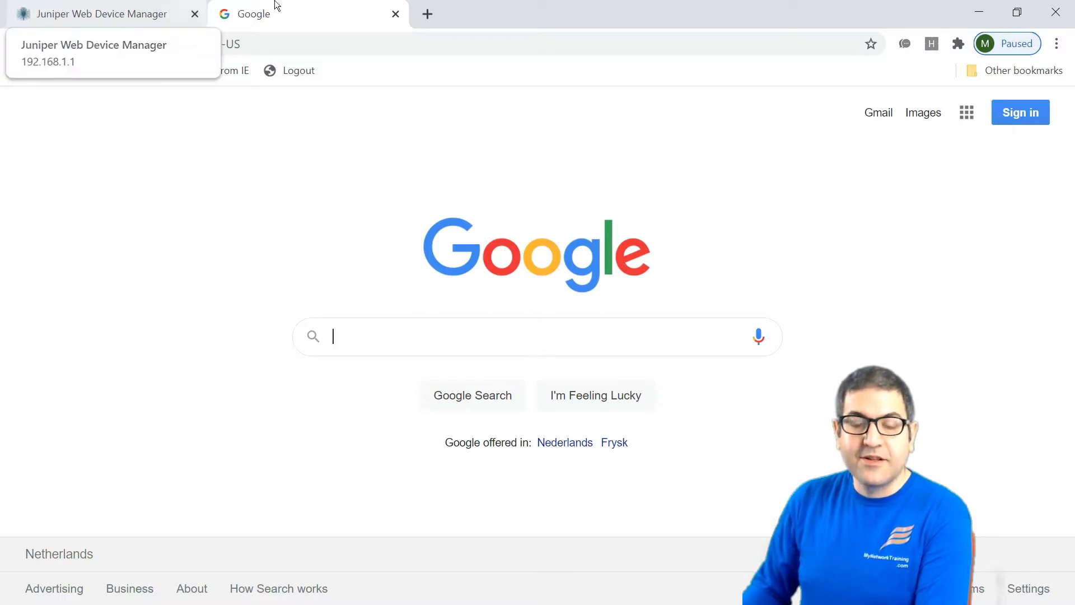
click(136, 5)
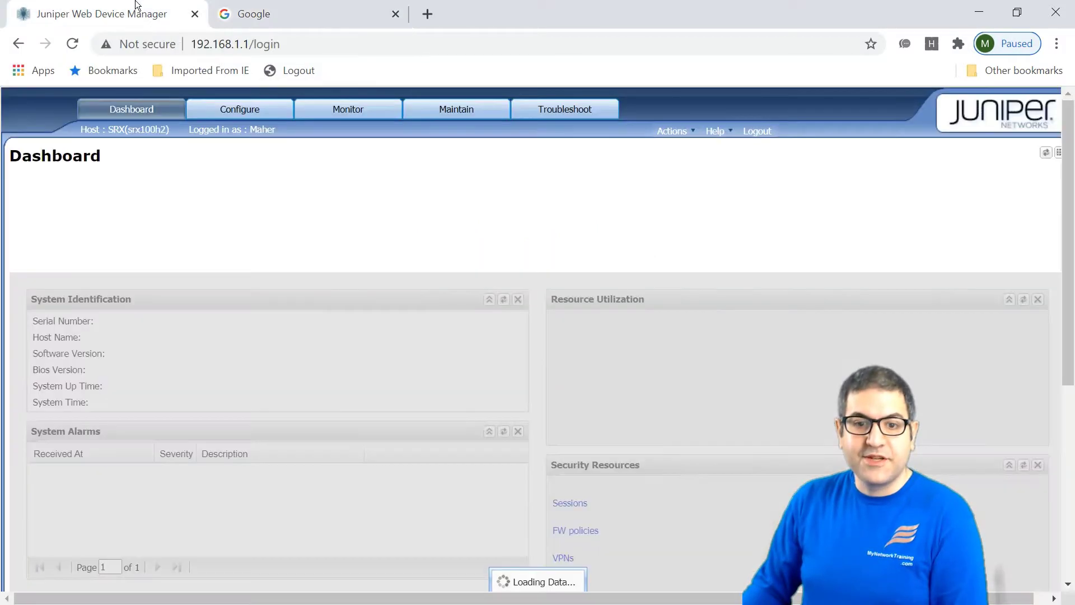